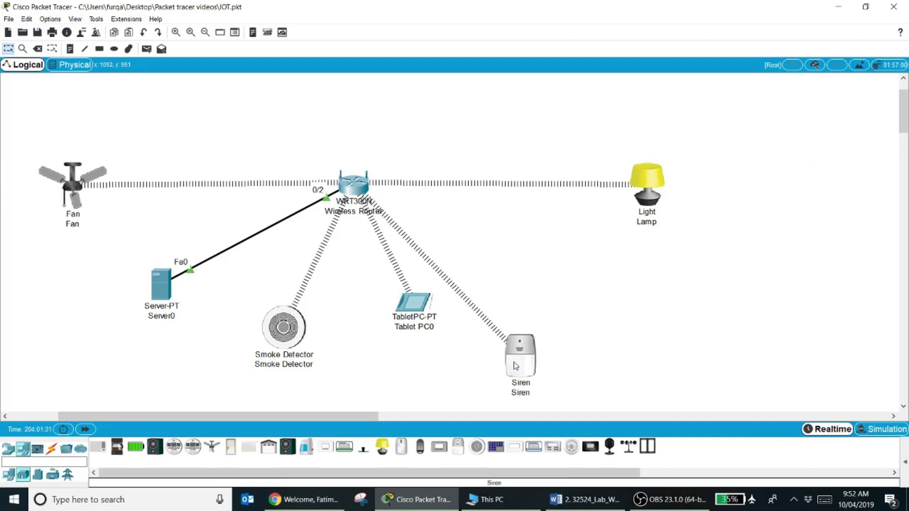
Check the Smoke Detector's Wireless0 SSID and pass phrase in its Config settings
mouse_move(516, 365)
mouse_move(276, 324)
click(278, 325)
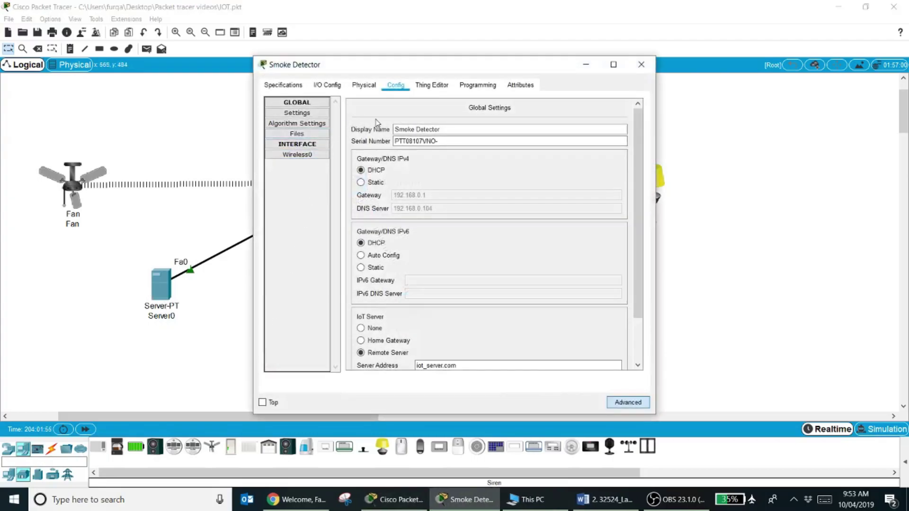
click(308, 115)
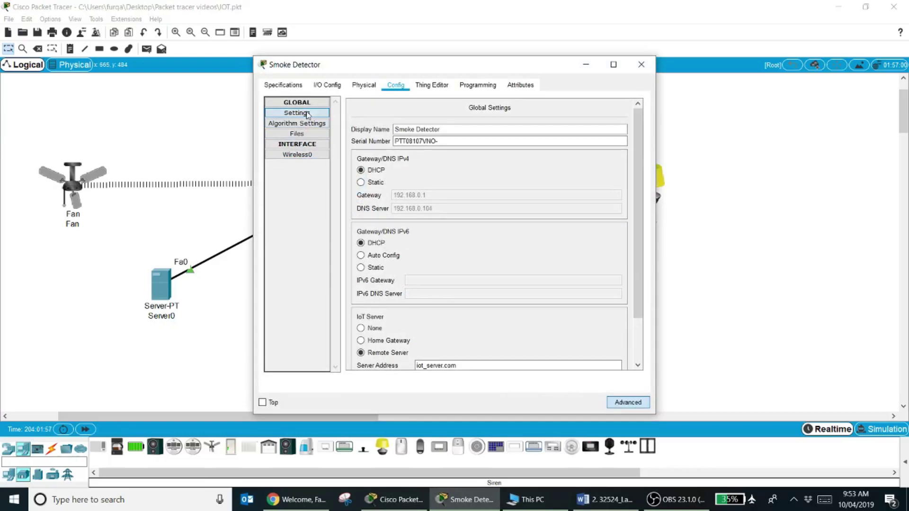
click(303, 157)
click(513, 142)
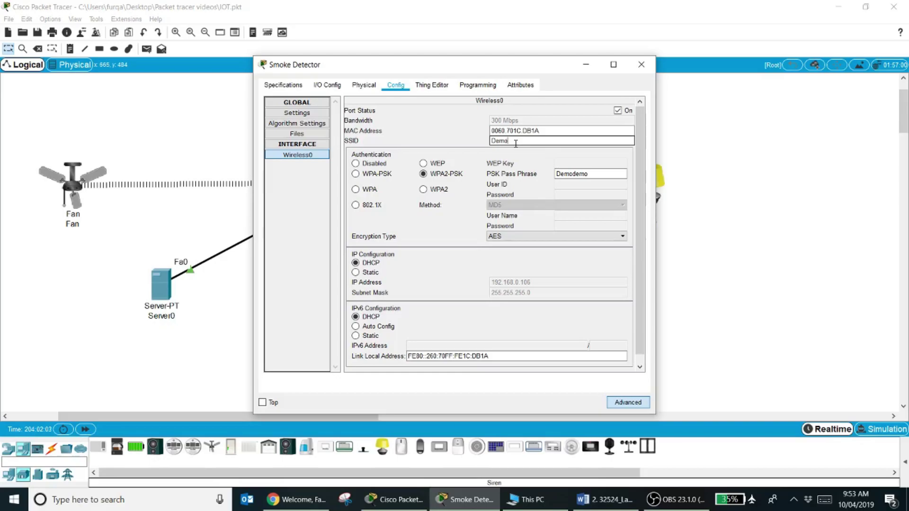
click(600, 174)
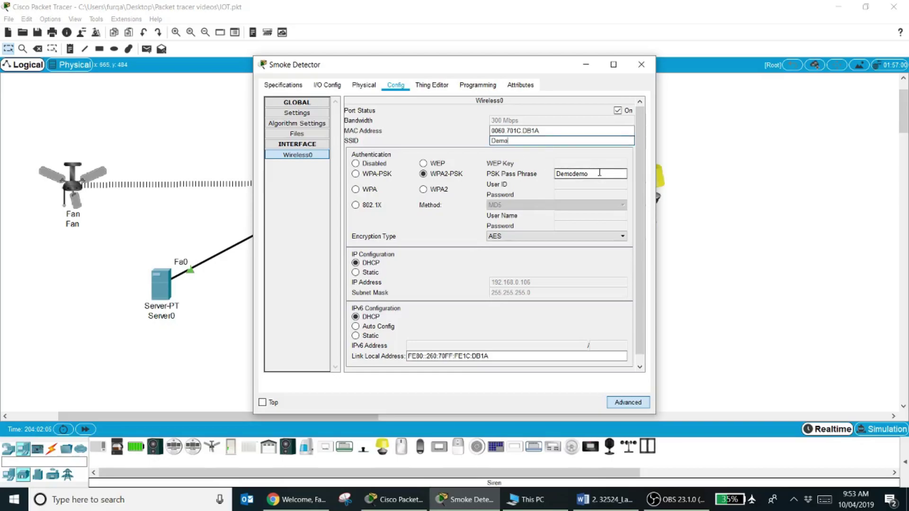
scroll(528, 273, down, 1)
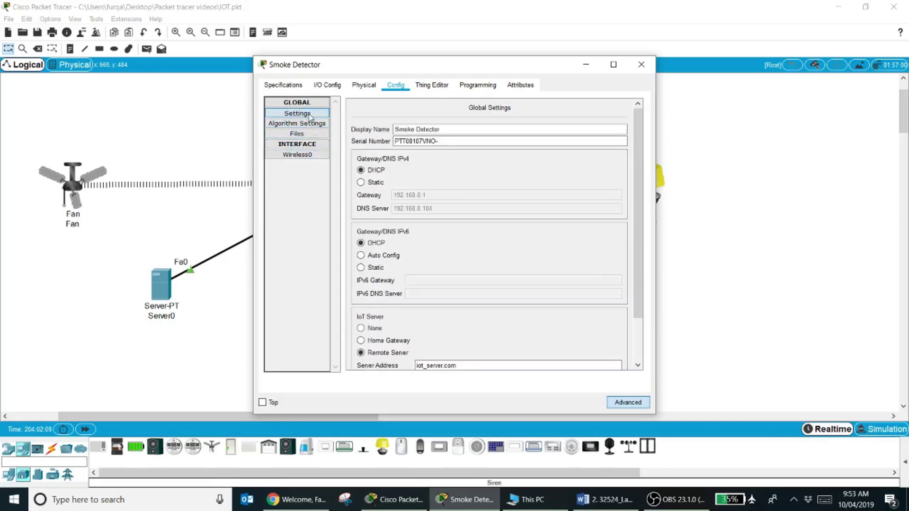
Check the Smoke Detector's remote IoT Server address, user name and password
click(298, 113)
scroll(492, 295, down, 3)
click(486, 311)
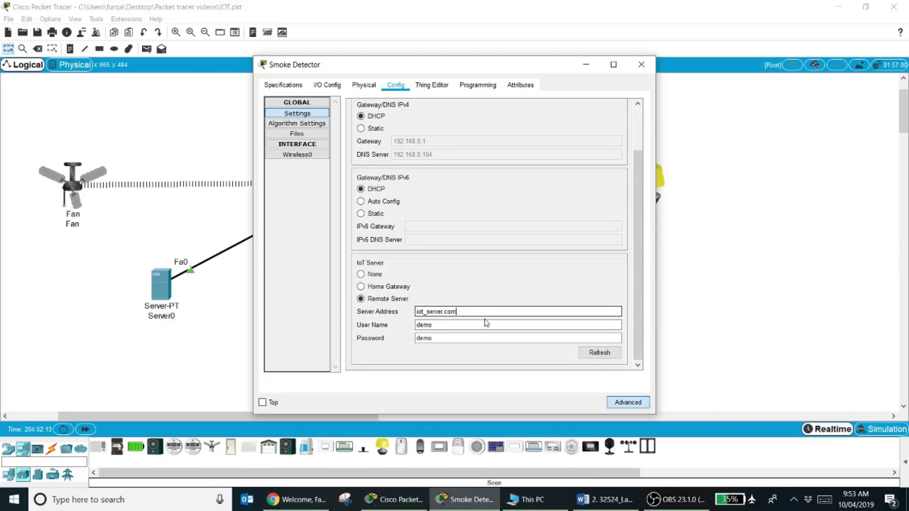
click(486, 324)
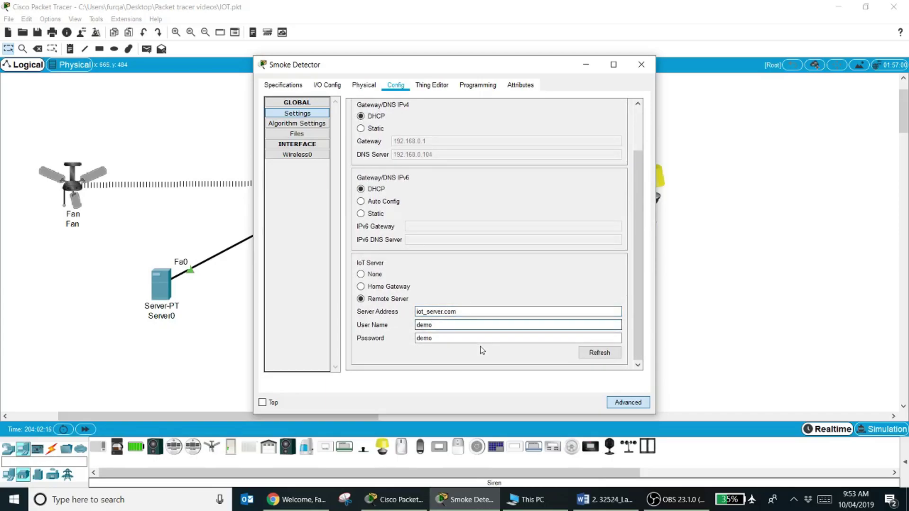
click(481, 338)
Load iot_server.com in Tablet PC0's web browser and enter the login username
key(alt+Tab)
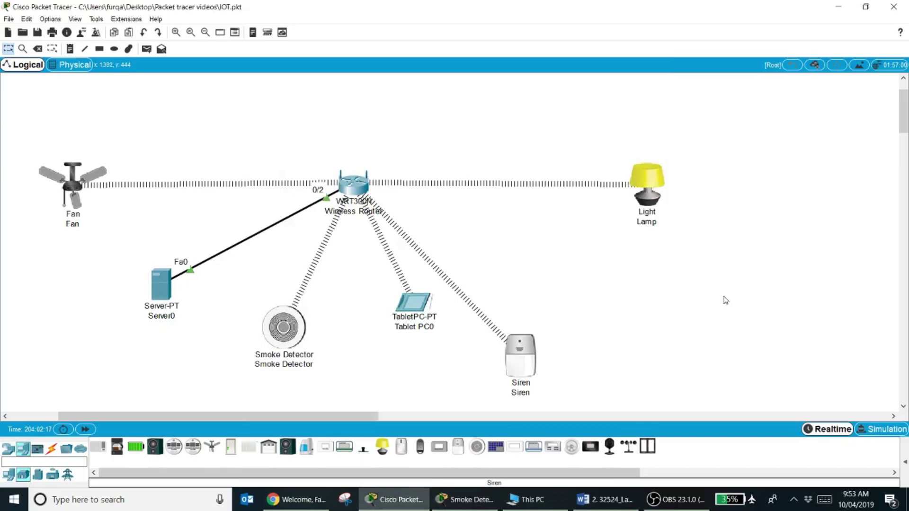
click(413, 305)
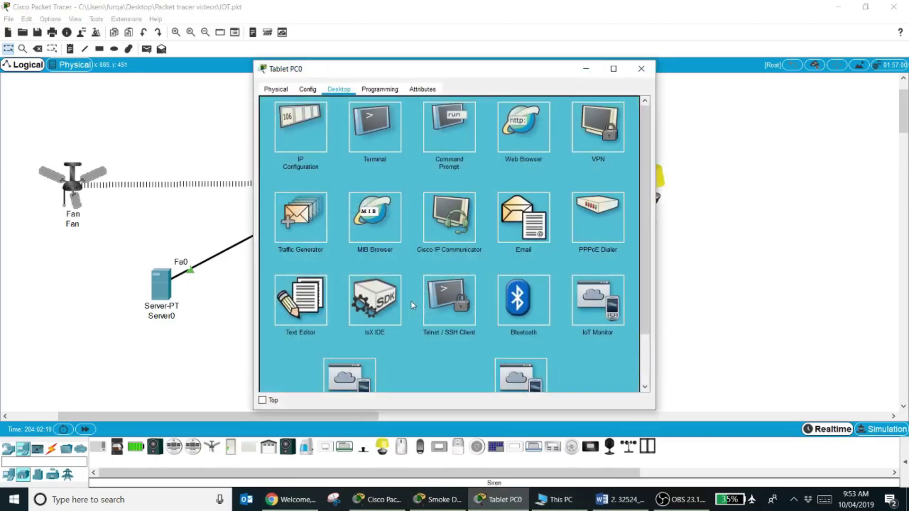
click(523, 138)
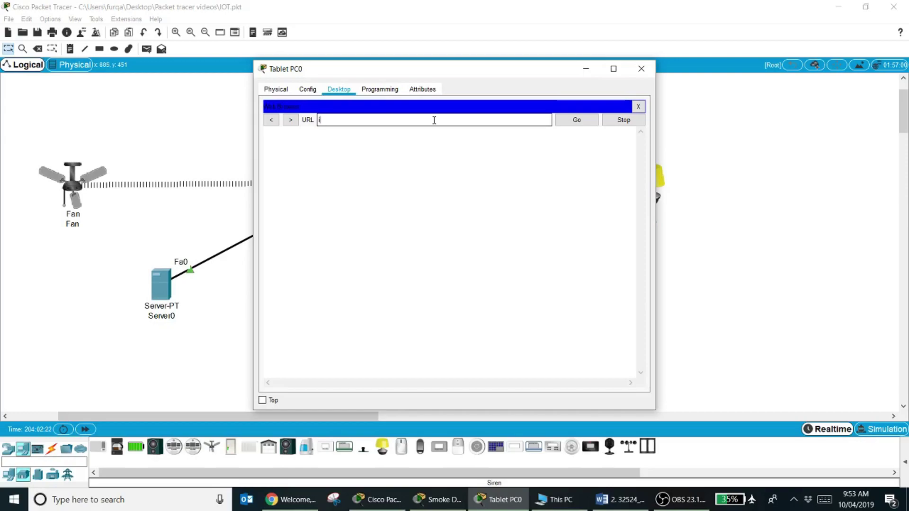
text(iot_server.com)
click(574, 121)
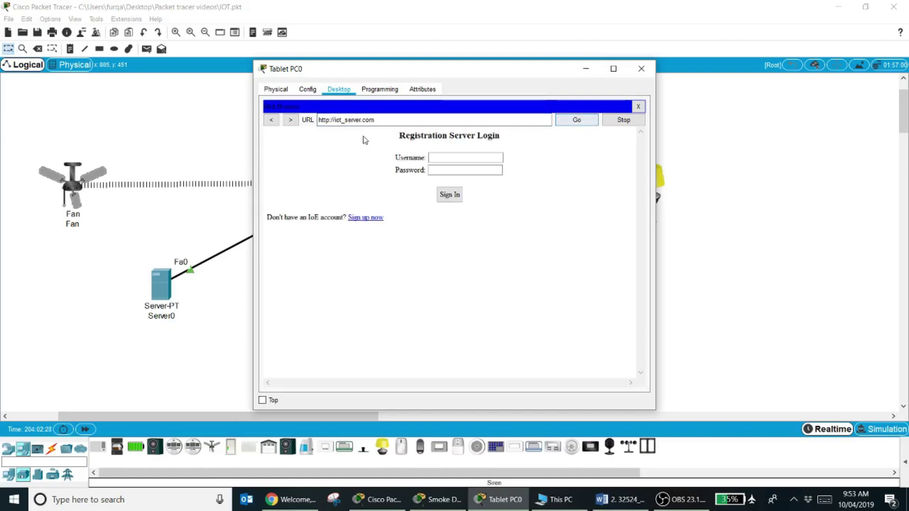
click(450, 157)
text(demo)
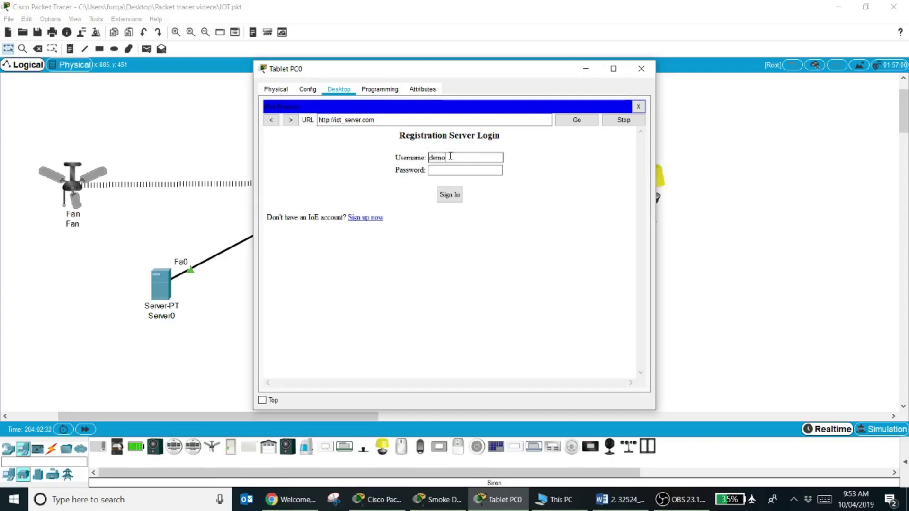
text(demo)
Sign in to iot_server.com, check the Smoke Detector's level 0 and Siren status, then minimize the tablet
click(447, 196)
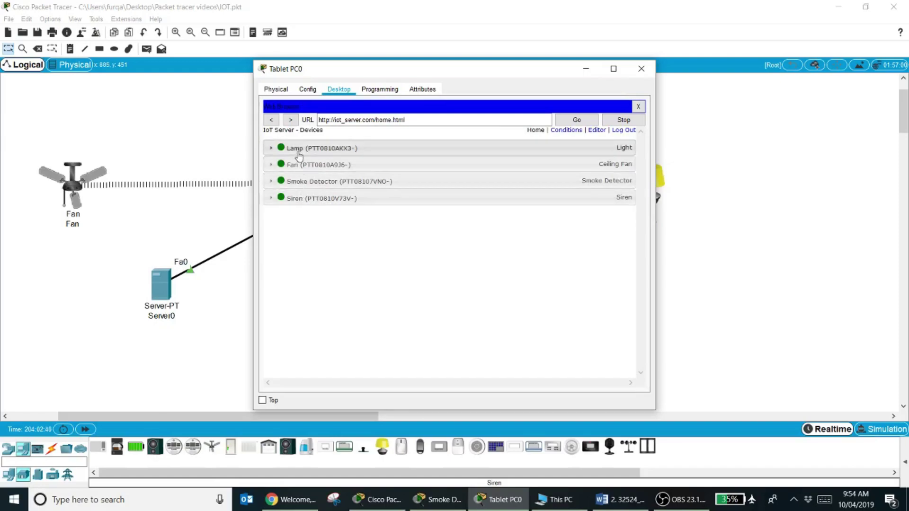
click(299, 183)
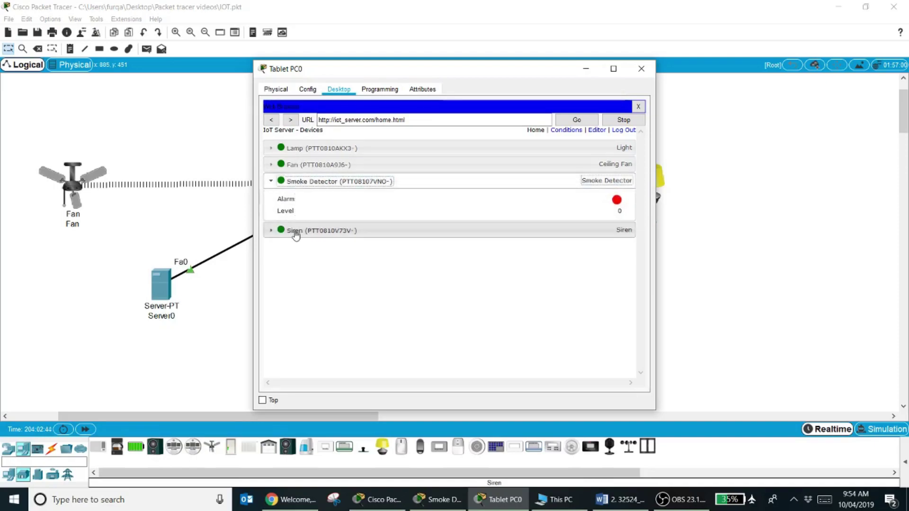
click(295, 233)
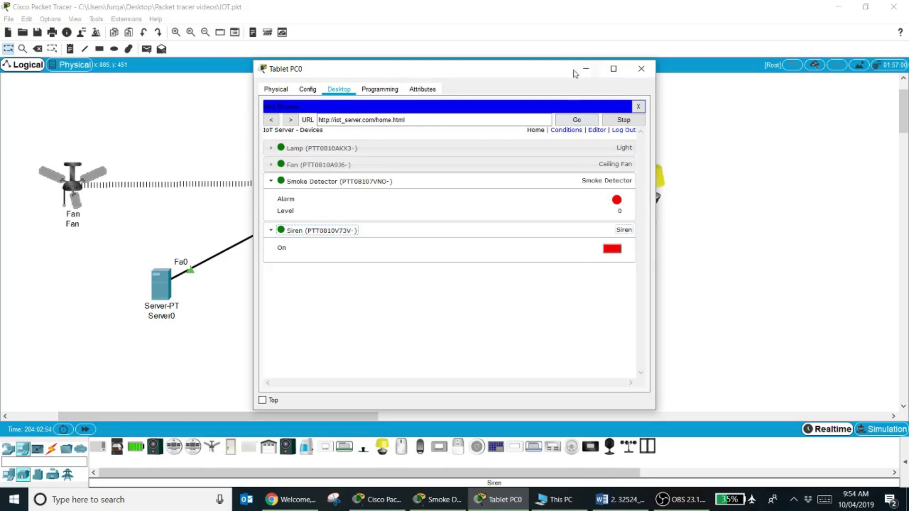
click(585, 70)
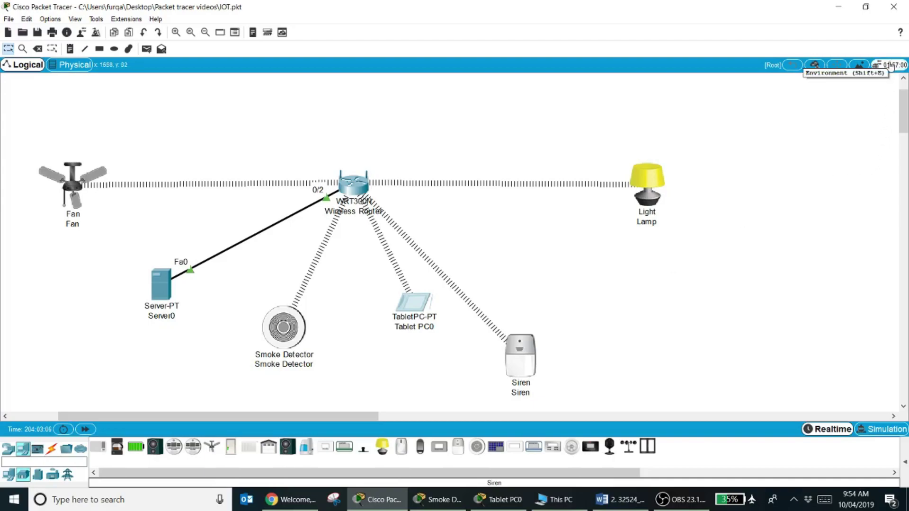
Open the Environment settings and graph only the Smoke line, hiding Ambient Temperature
click(891, 66)
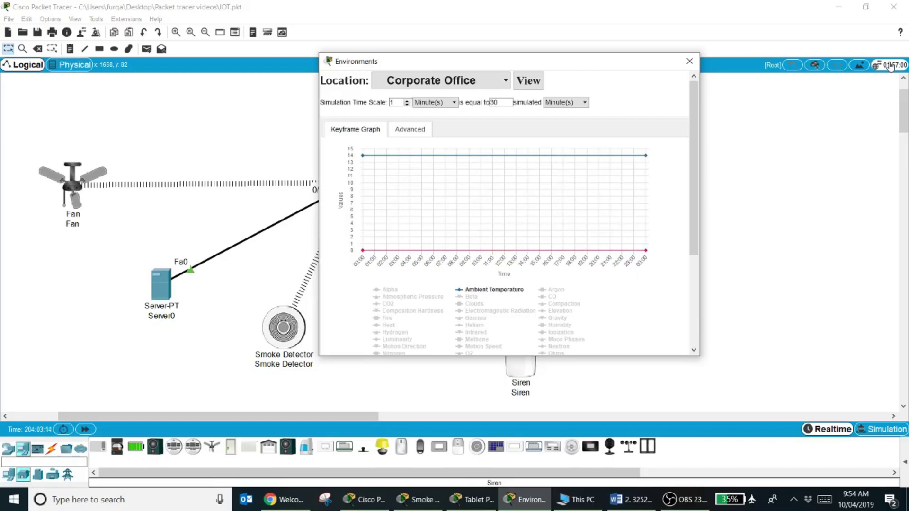
scroll(653, 301, down, 3)
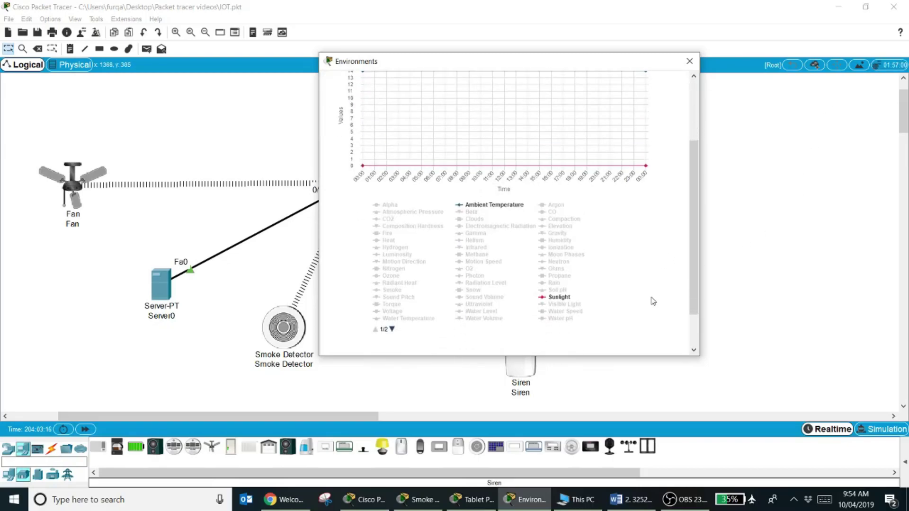
click(362, 166)
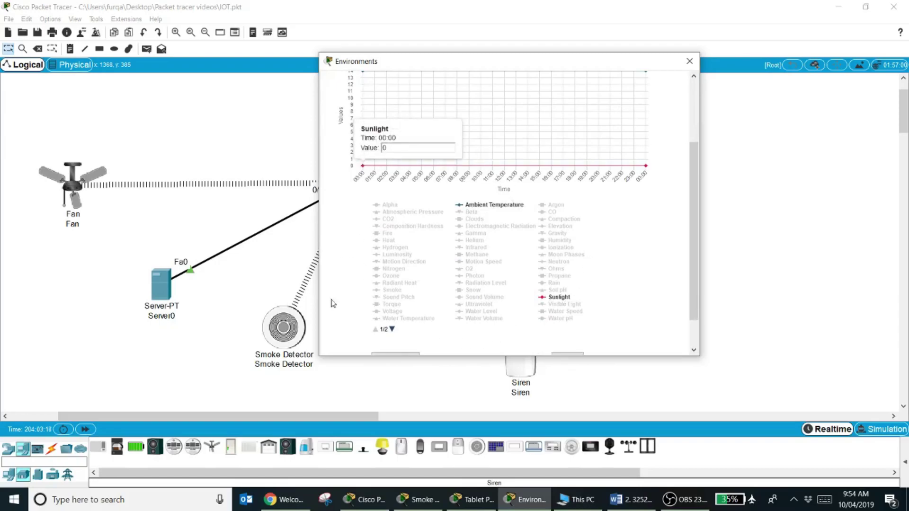
click(391, 290)
scroll(660, 234, up, 3)
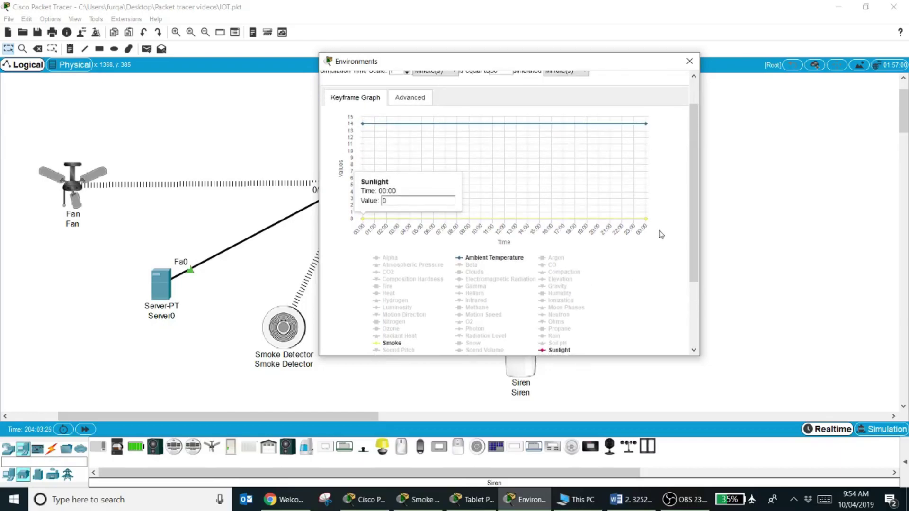
click(495, 258)
scroll(598, 288, down, 1)
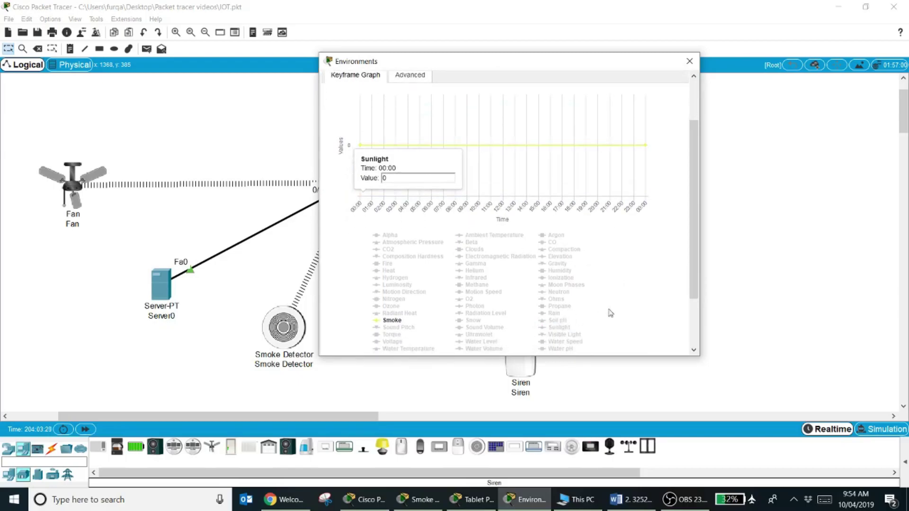
scroll(625, 305, up, 2)
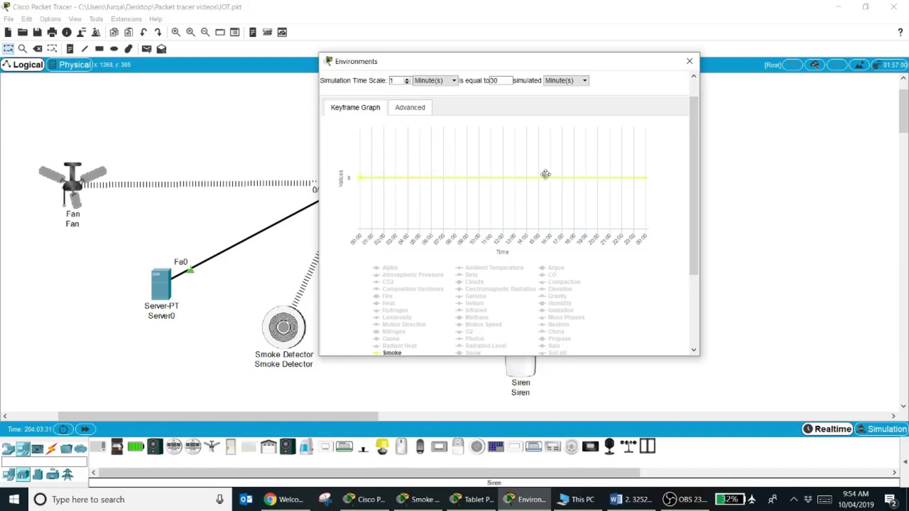
Open the Smoke keyframe at 00:00 for editing, showing value 0
click(555, 174)
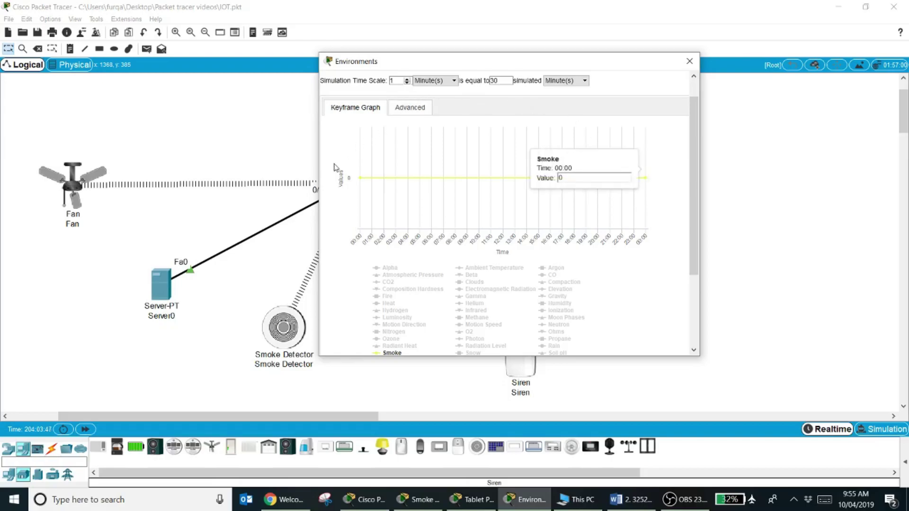
click(360, 178)
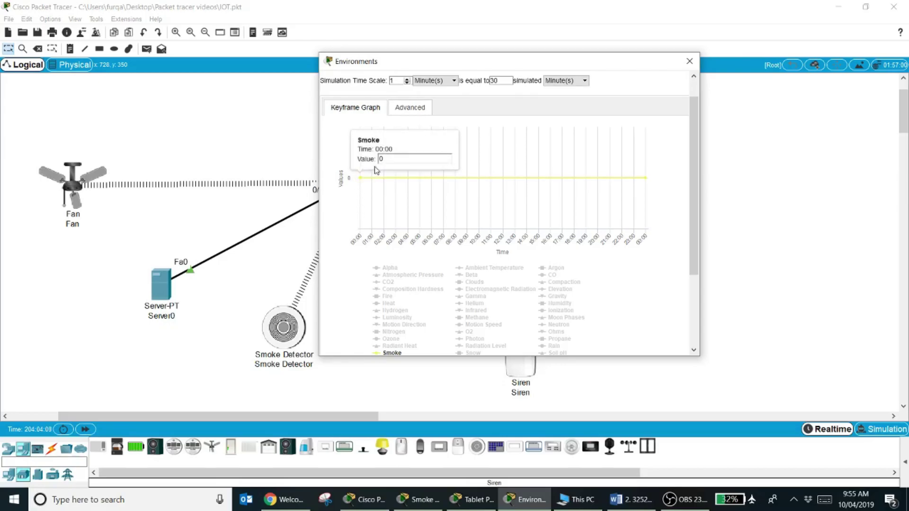
Set the 00:00 Smoke keyframe to 15 and add a Smoke keyframe at 03:00
click(390, 160)
drag(390, 159, 349, 156)
key(Return)
mouse_move(362, 178)
scroll(372, 193, up, 1)
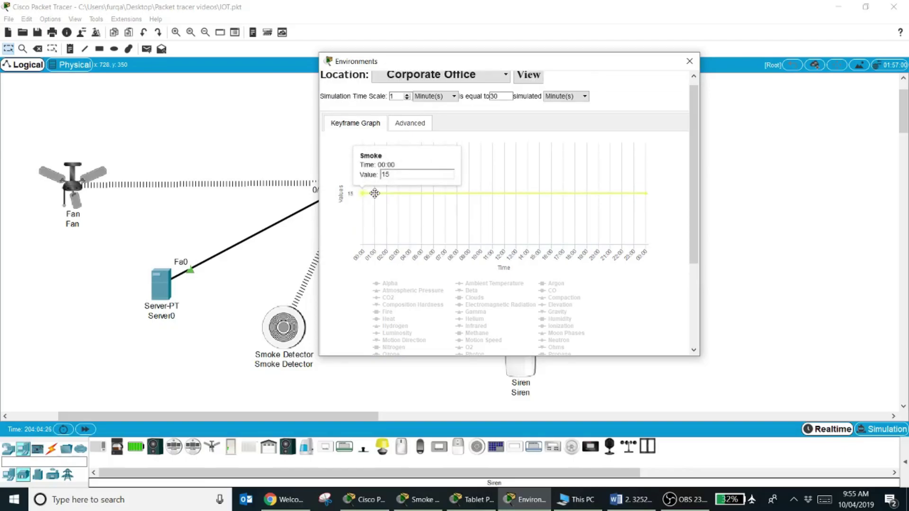
click(400, 194)
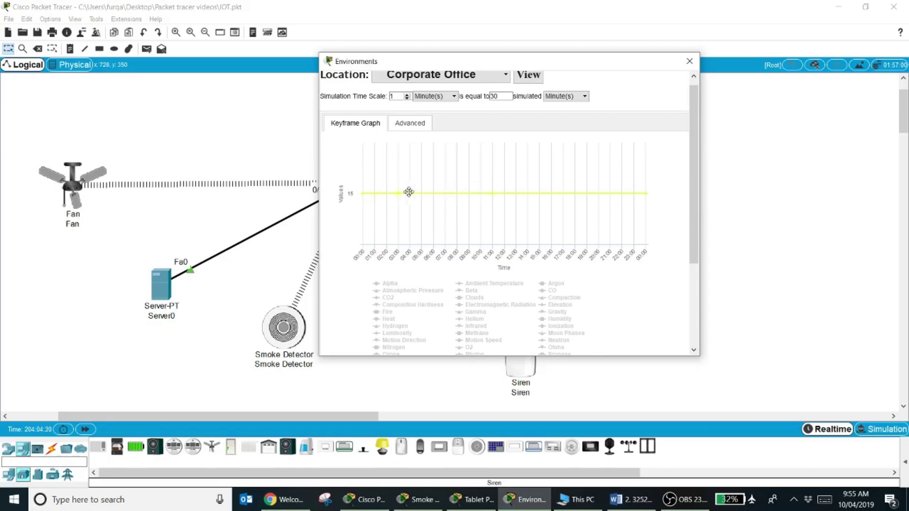
Set the 01:00 Smoke keyframe to 20 and raise the 11:00 point to about 16
mouse_move(359, 197)
drag(363, 193, 375, 193)
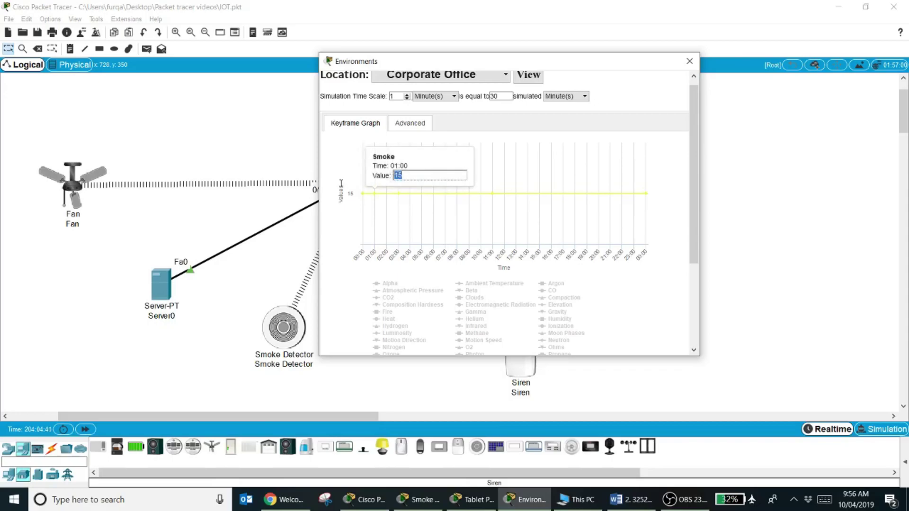
text(20)
key(Return)
mouse_move(373, 237)
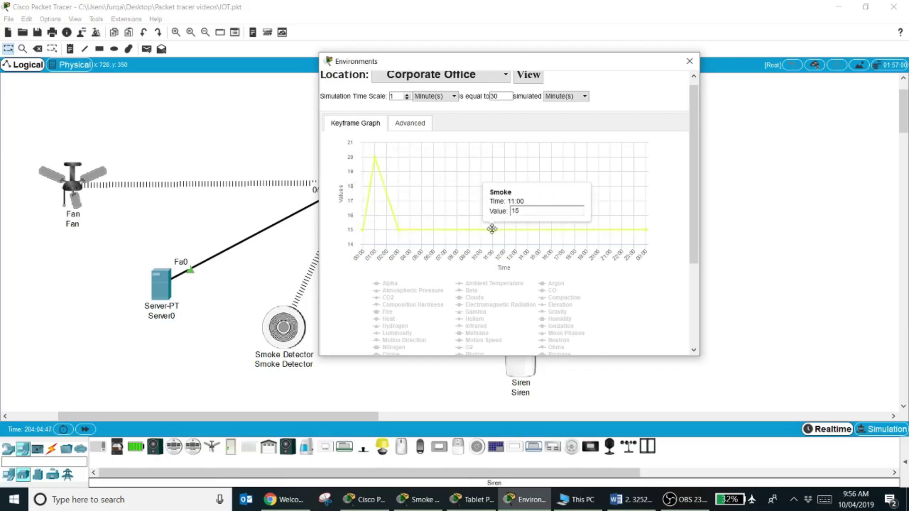
drag(492, 228, 492, 215)
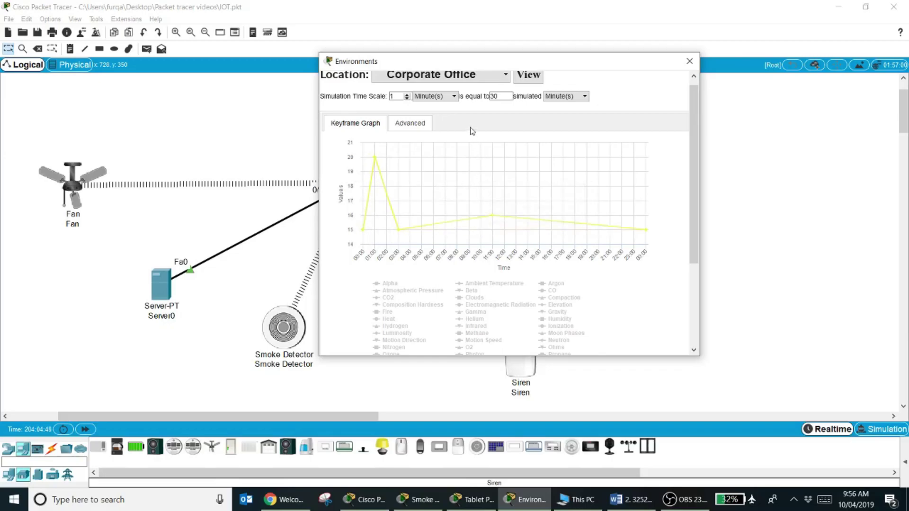
mouse_move(403, 236)
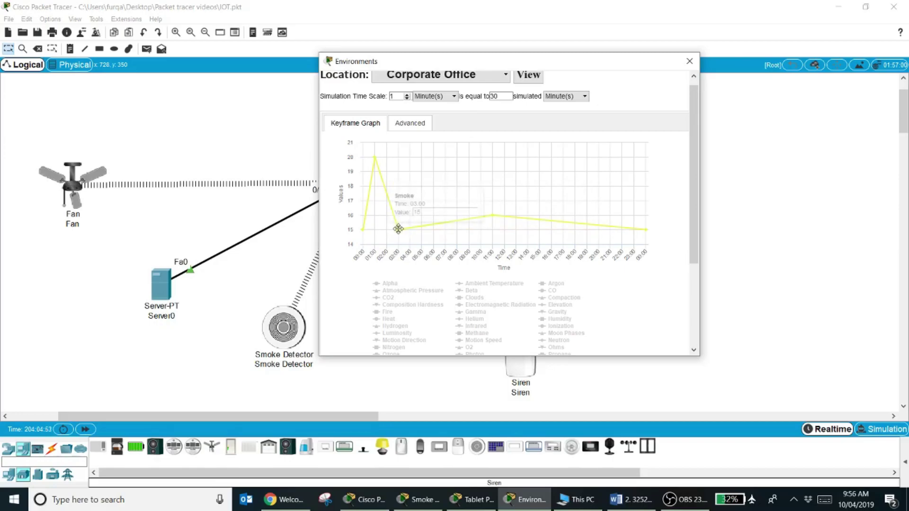
Add a new environment keyframe at 10:00 AM through the Advanced settings
click(408, 132)
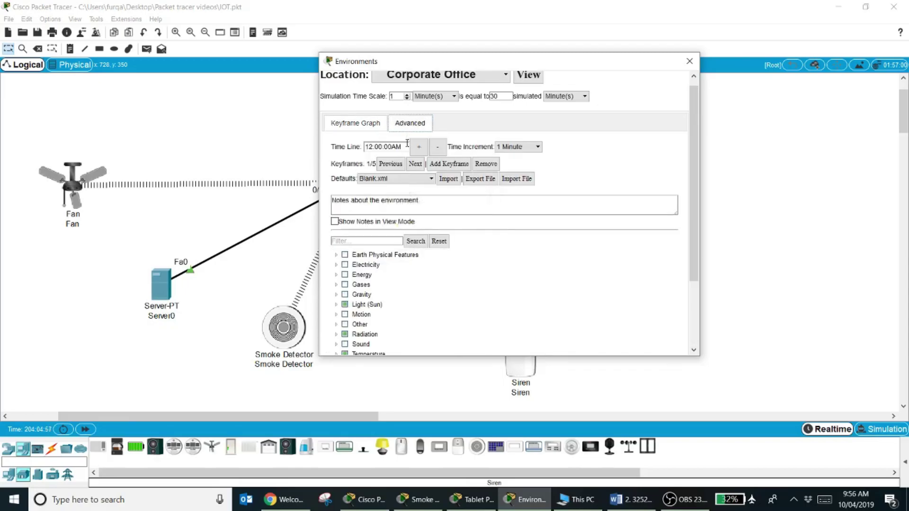
double_click(373, 147)
key(Up)
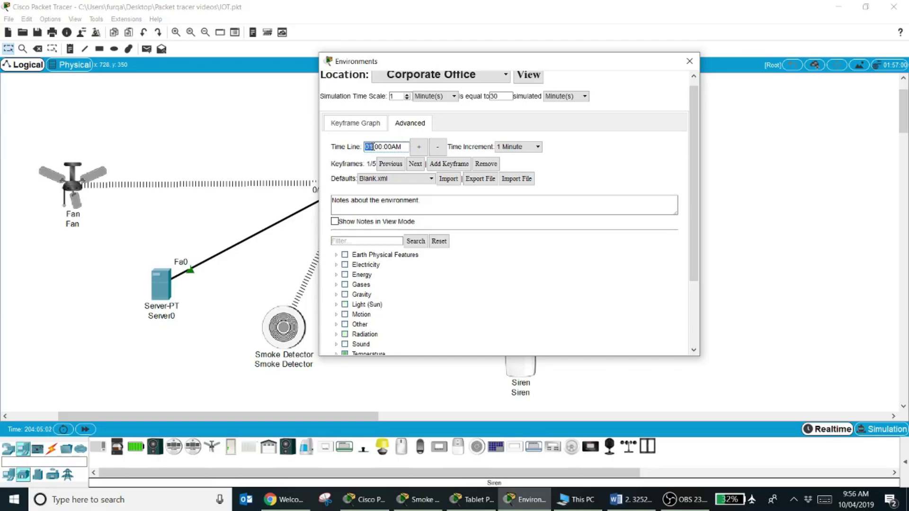
key(Up)
key(Up)
key(Up)
key(Up)
key(Up)
key(Up)
key(Up)
key(Up)
key(Up)
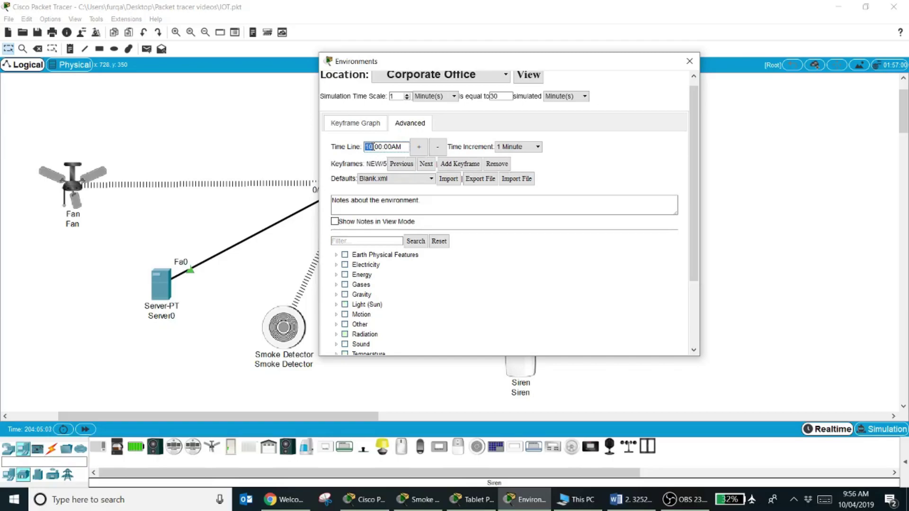
click(464, 166)
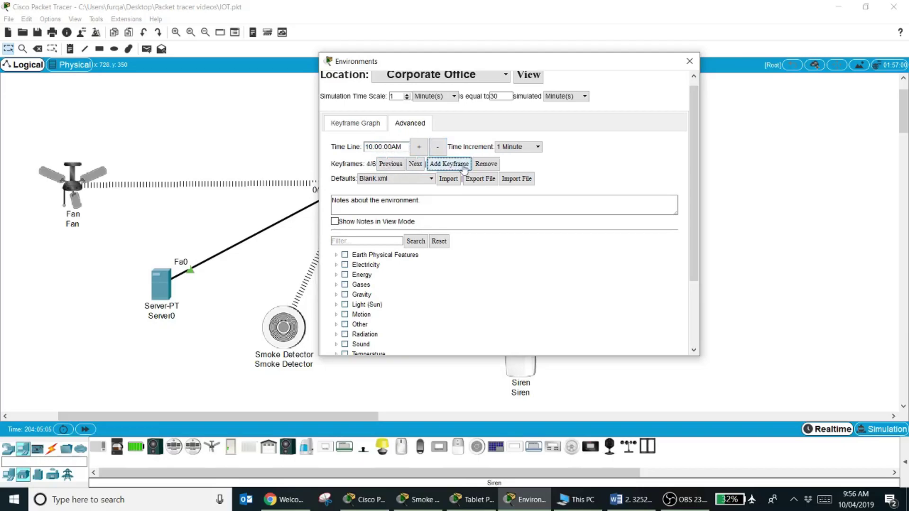
click(353, 123)
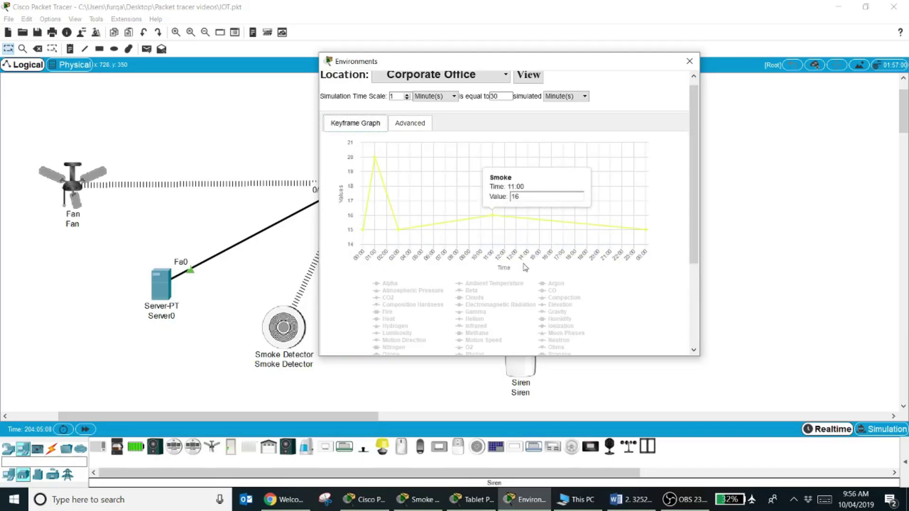
Raise the 10:00 Smoke keyframe to about 2
scroll(524, 267, down, 3)
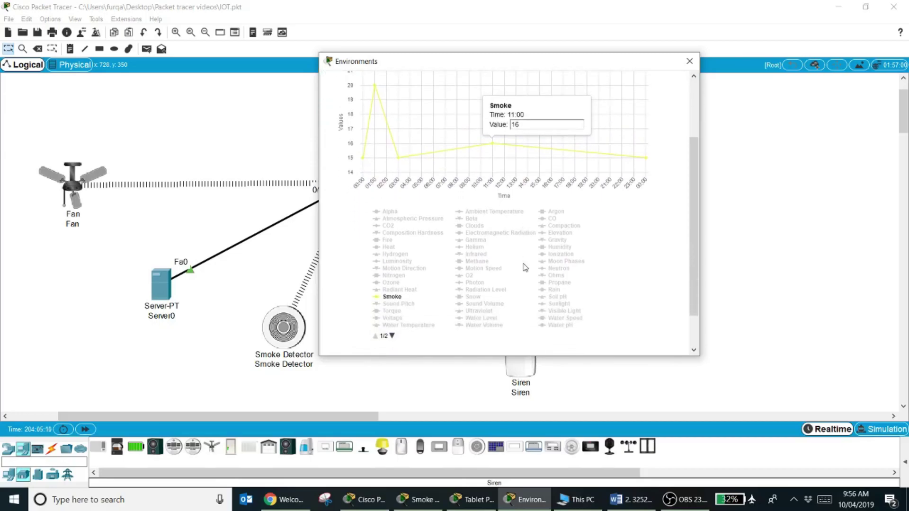
click(390, 304)
scroll(548, 293, up, 2)
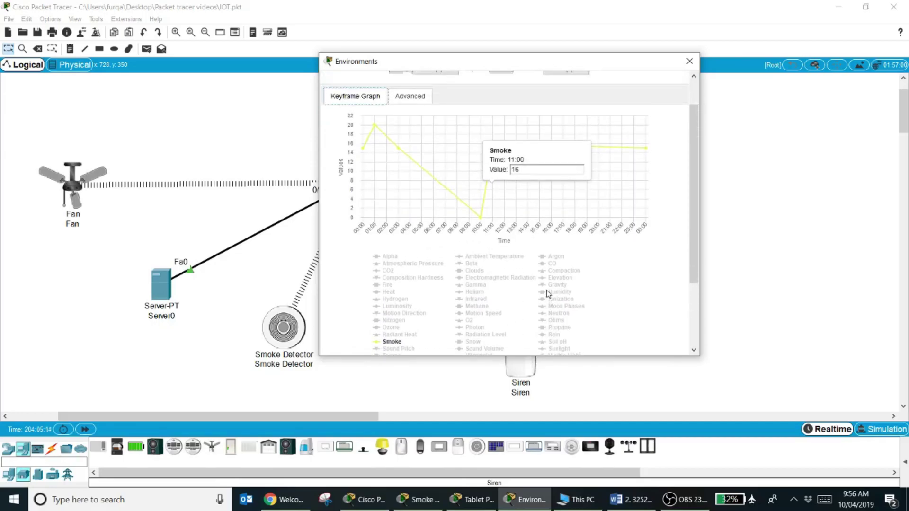
mouse_move(479, 216)
drag(479, 217, 479, 209)
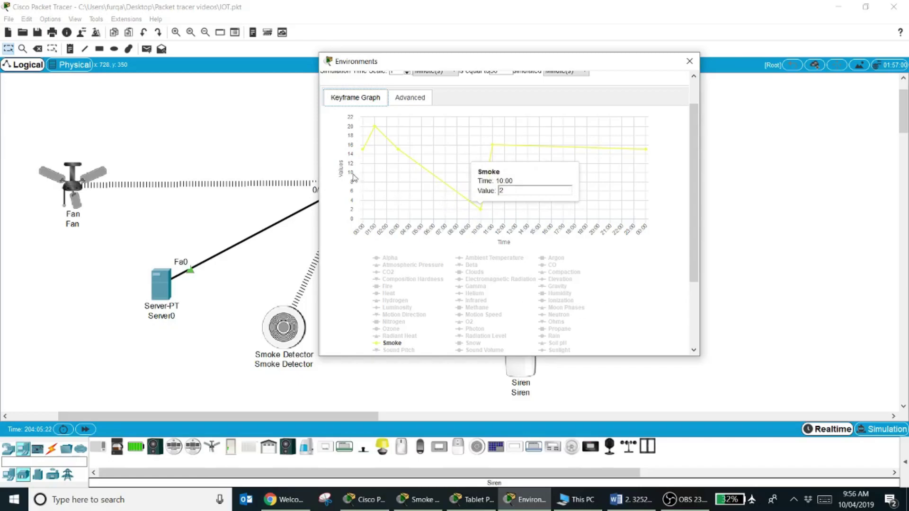
Check the Smoke values at the 00:00, 01:00 and 10:00 keyframes
click(364, 151)
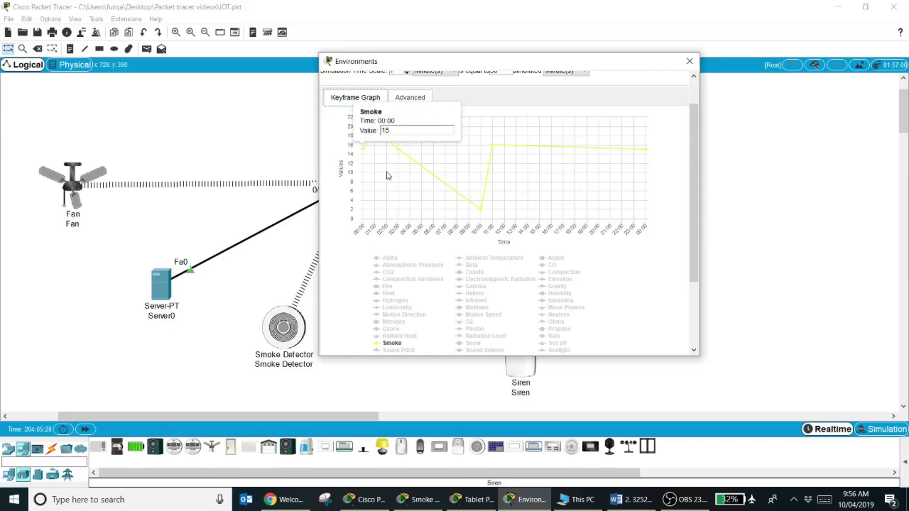
click(481, 208)
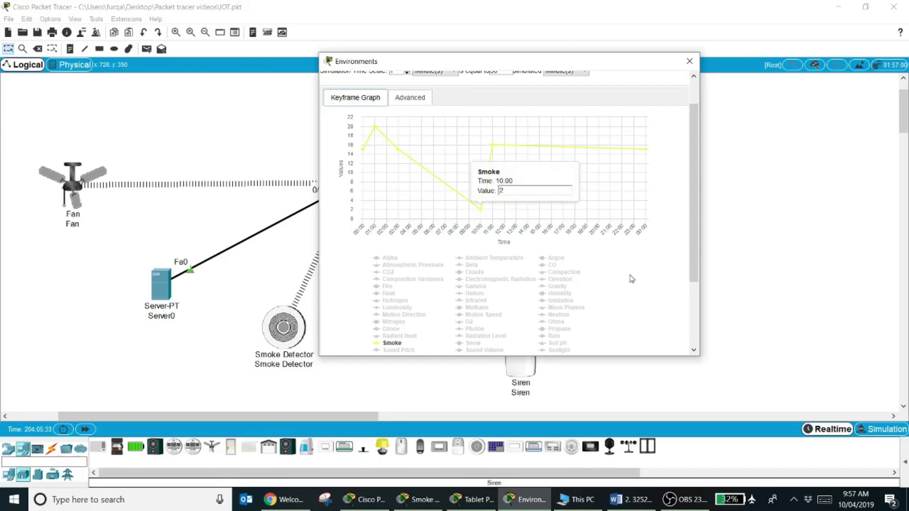
scroll(632, 279, up, 1)
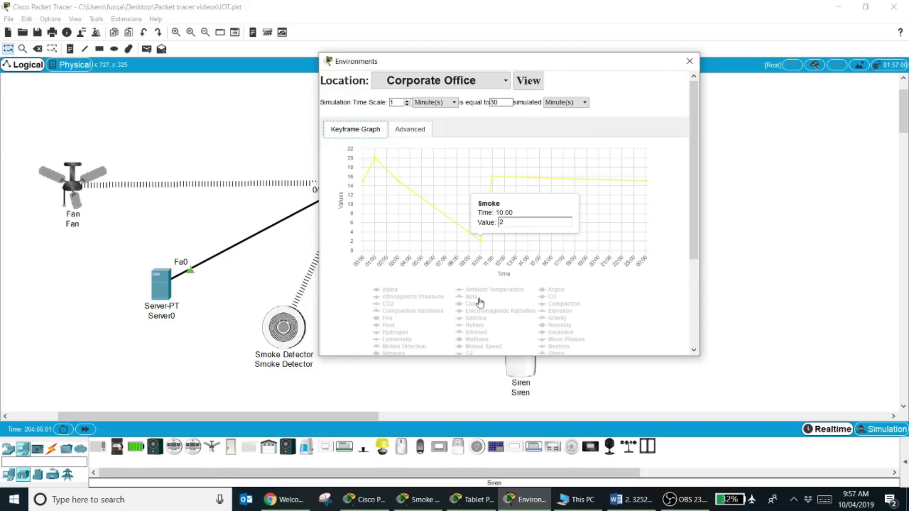
click(374, 158)
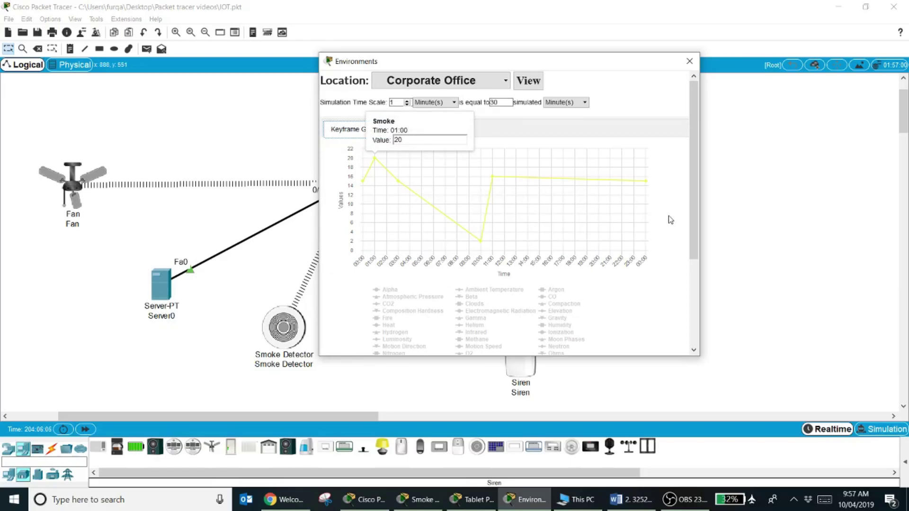
scroll(675, 265, down, 3)
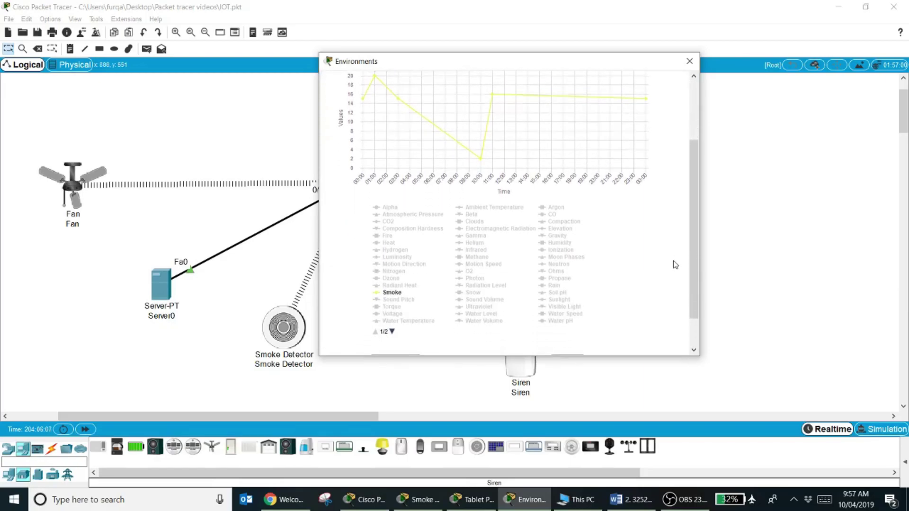
scroll(676, 264, down, 1)
click(481, 124)
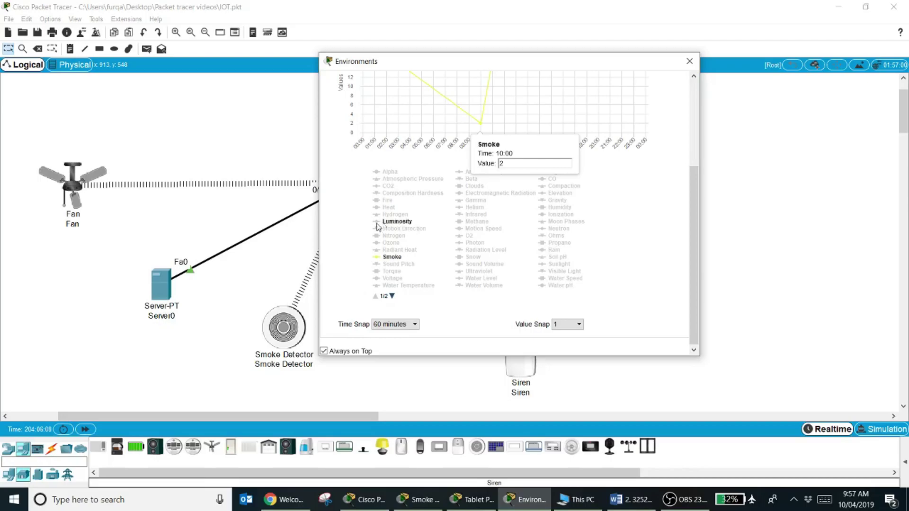
scroll(690, 245, up, 3)
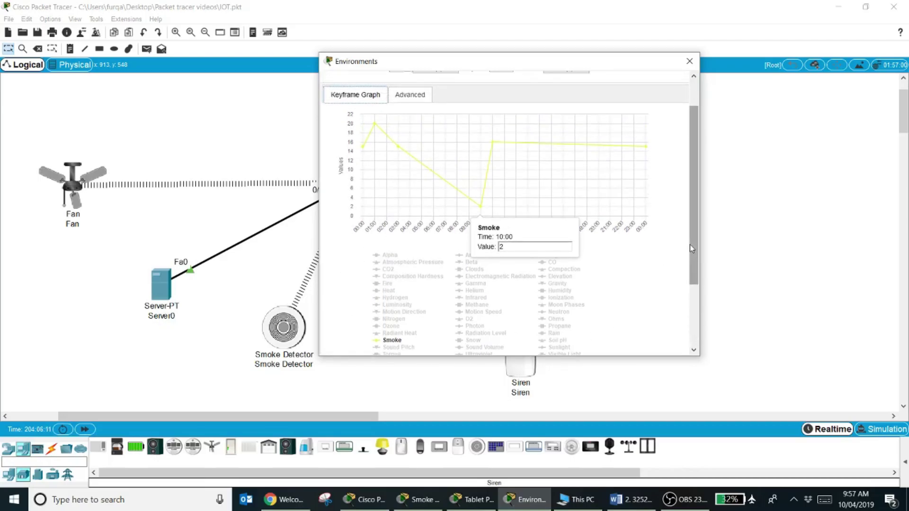
click(360, 147)
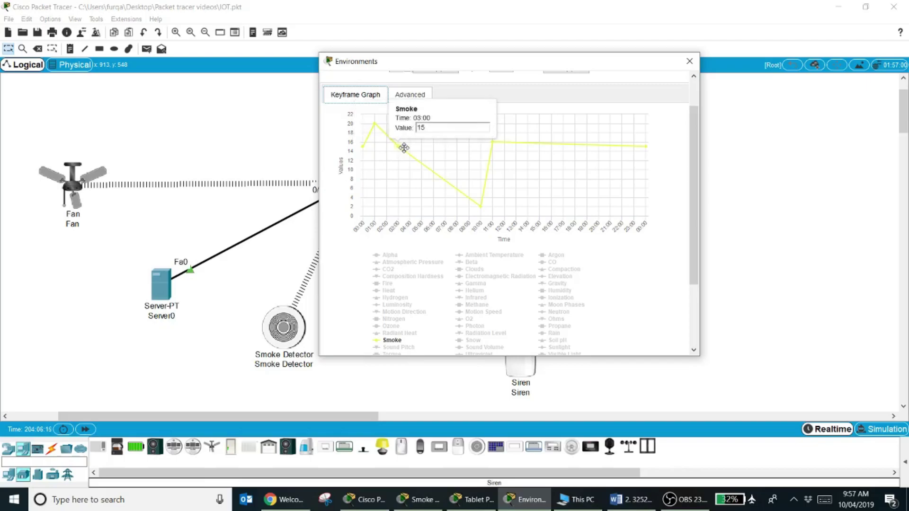
mouse_move(485, 201)
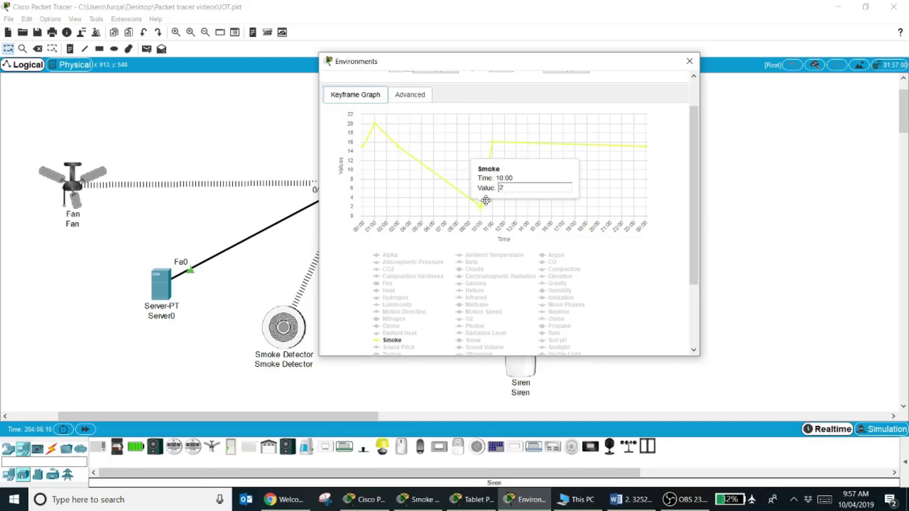
scroll(410, 103, up, 2)
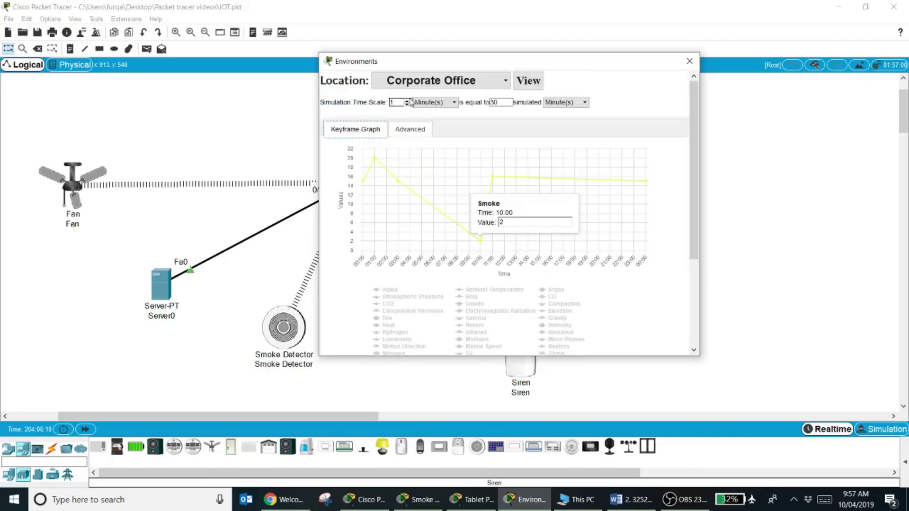
Switch the environment to View mode and change the current simulation time
click(532, 81)
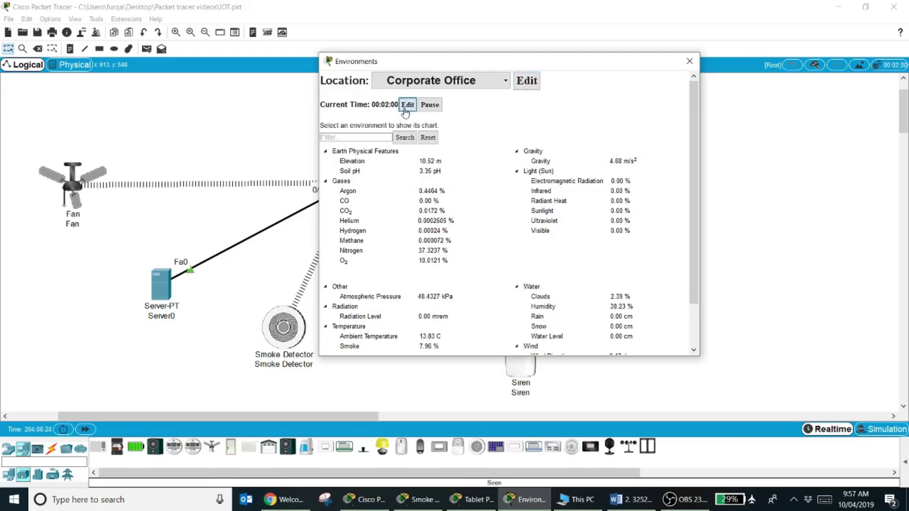
click(408, 104)
drag(462, 64, 678, 93)
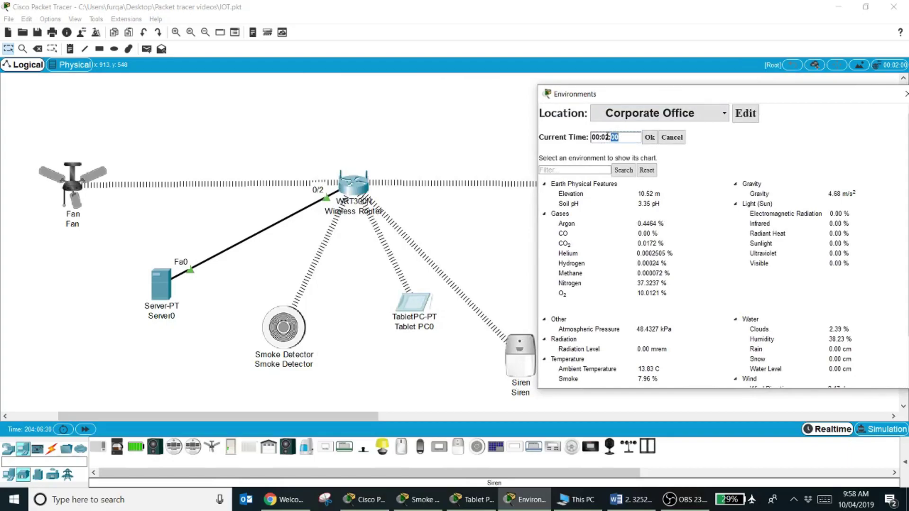
double_click(608, 138)
click(650, 137)
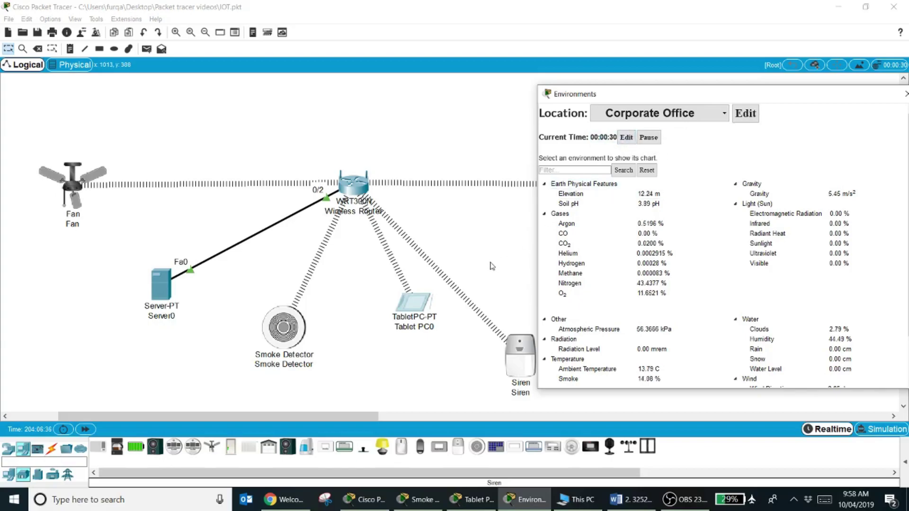
Close the Environments window to return to the topology
click(797, 110)
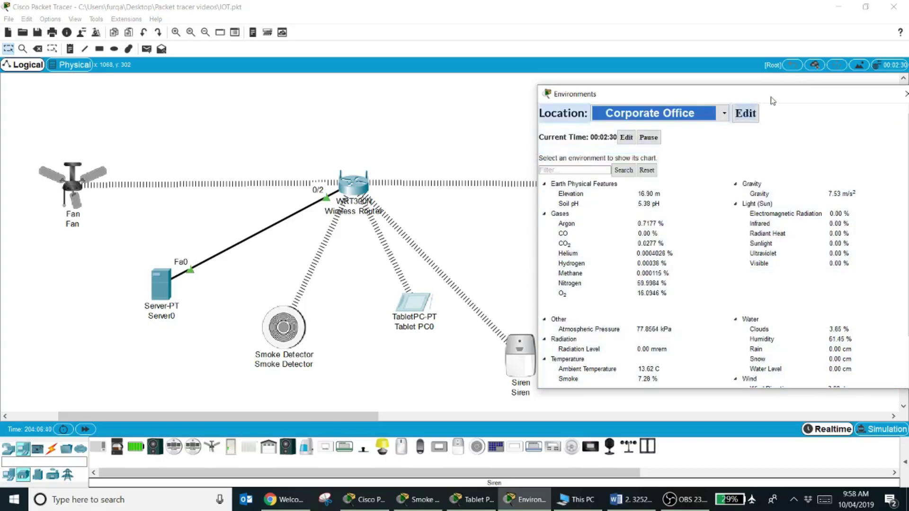
drag(722, 101, 706, 98)
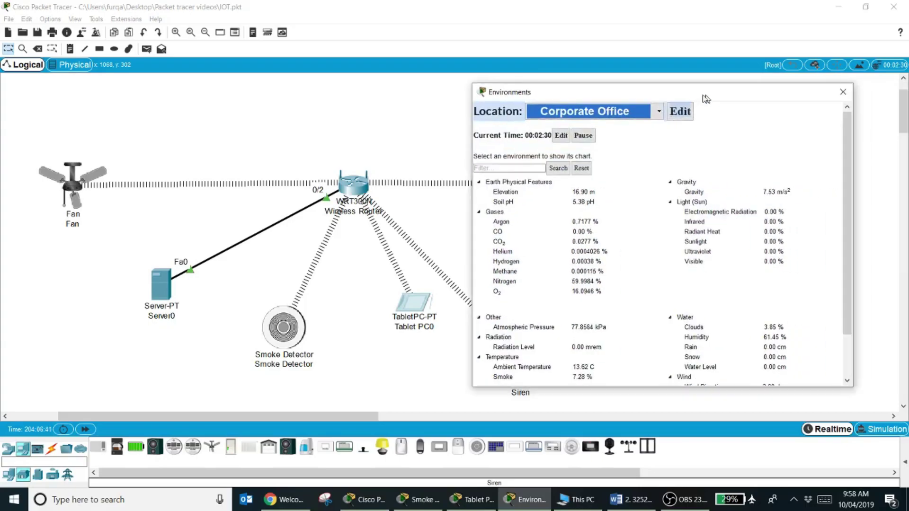
click(840, 95)
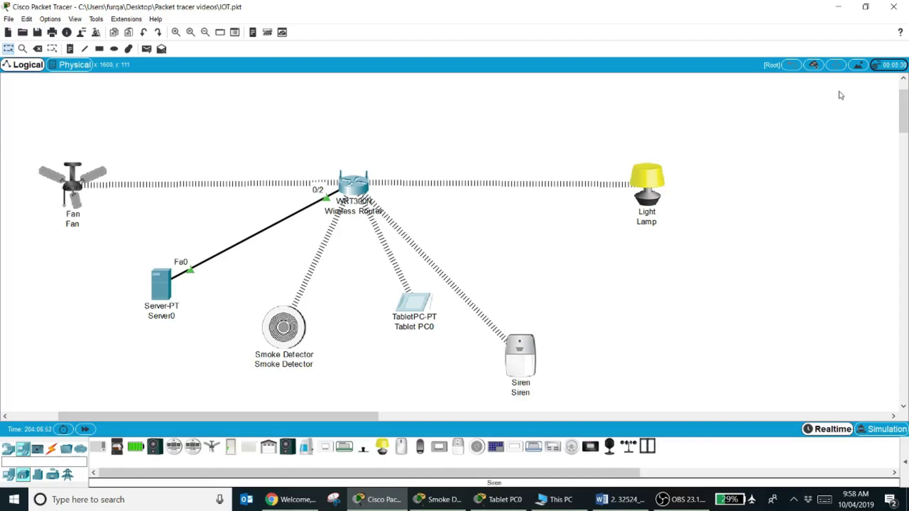
Add a new IoT server rule whose condition is Smoke Detector Level > 10
click(413, 307)
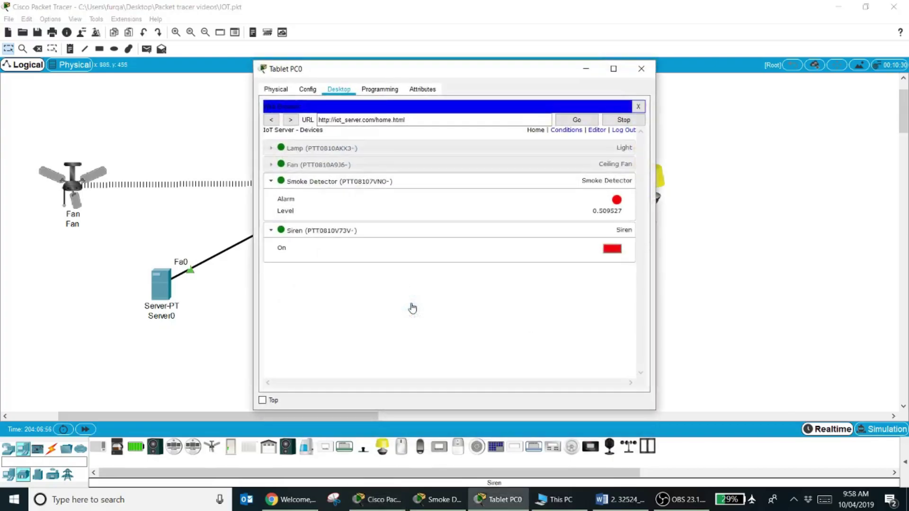
click(567, 131)
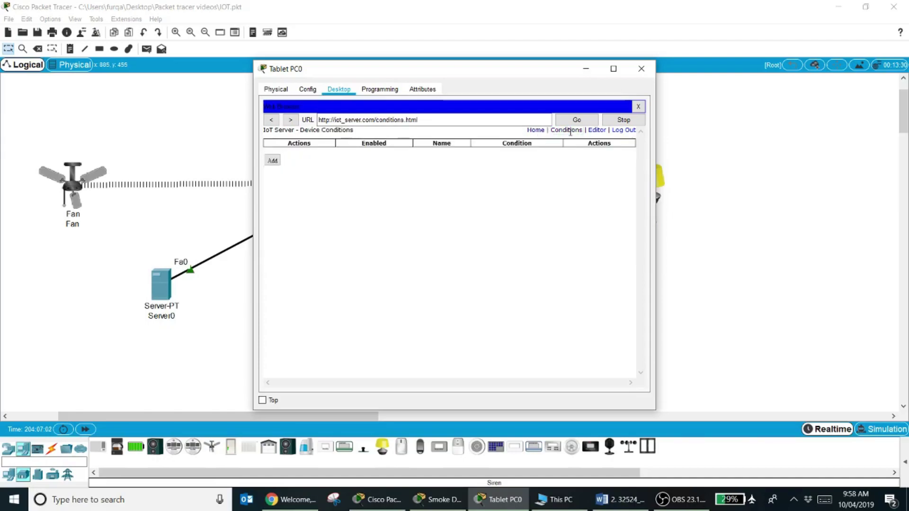
click(272, 161)
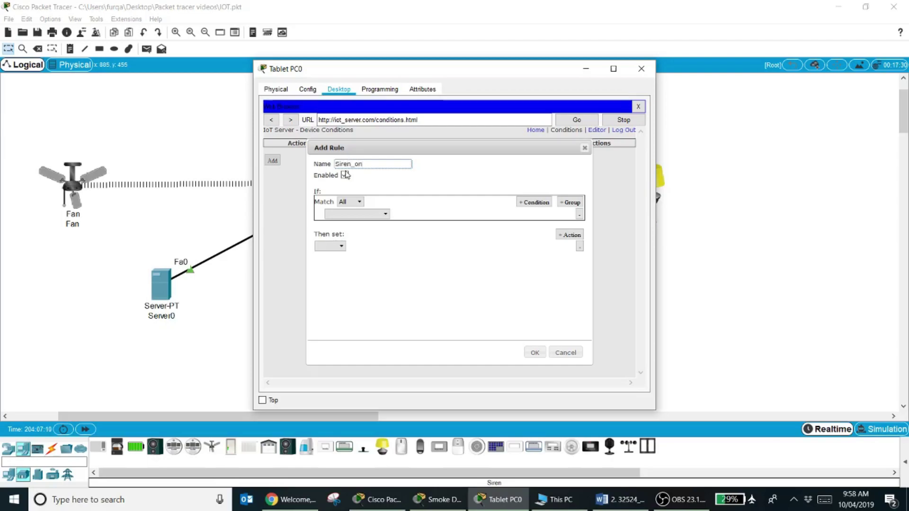
click(372, 215)
click(372, 238)
click(417, 214)
click(421, 231)
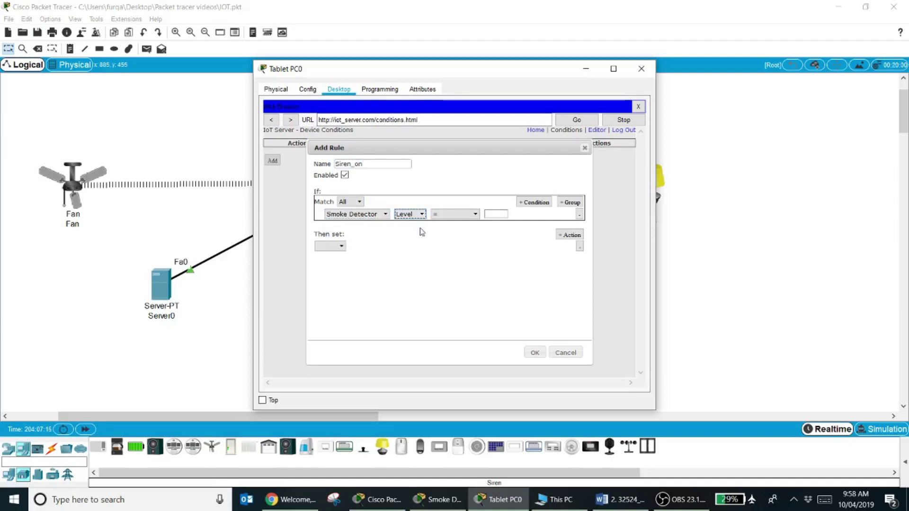
click(461, 214)
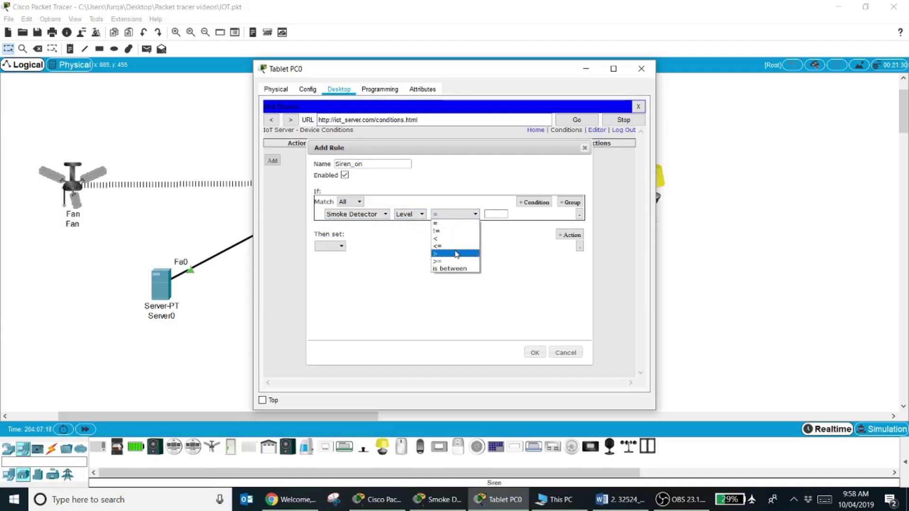
click(456, 254)
click(489, 214)
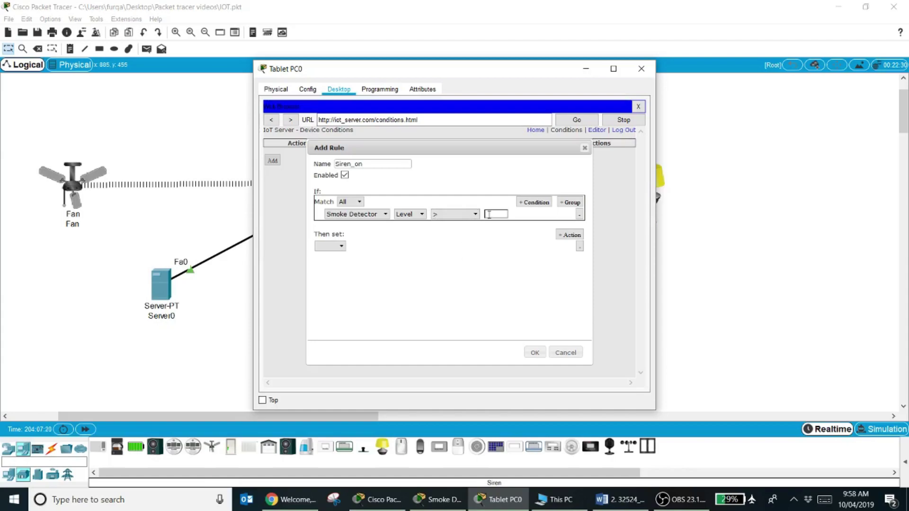
Make the rule set Siren On to true and save it as Siren_on
click(341, 246)
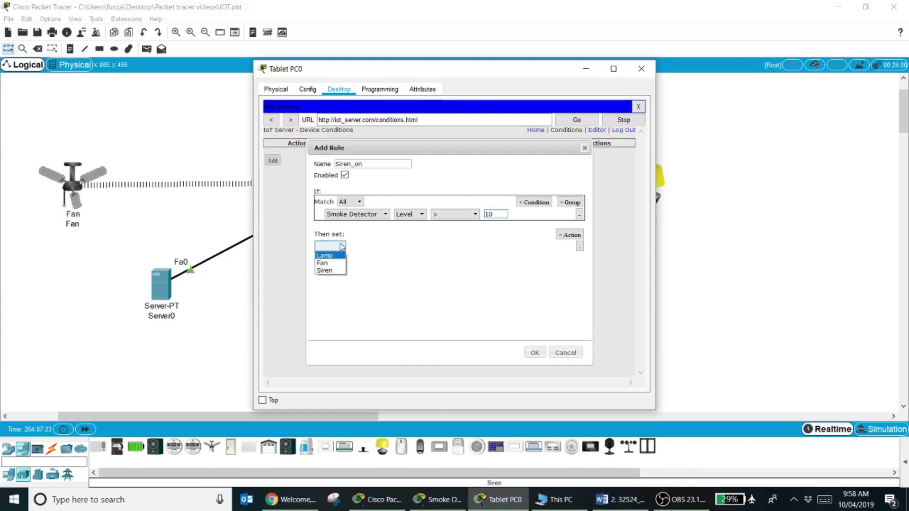
click(333, 271)
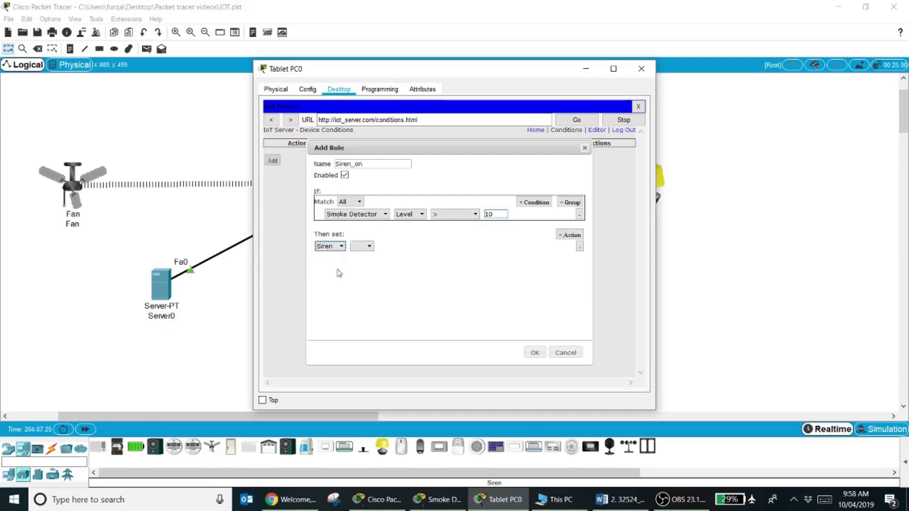
click(368, 247)
click(368, 257)
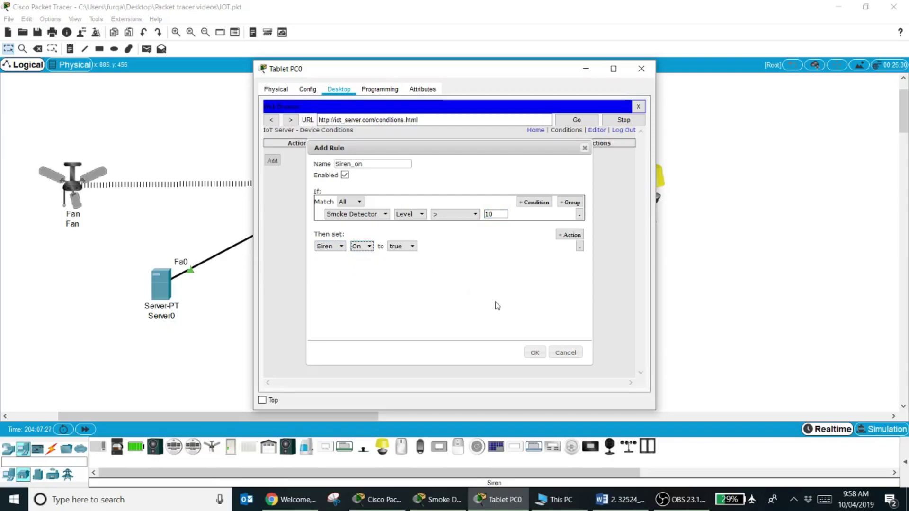
click(532, 352)
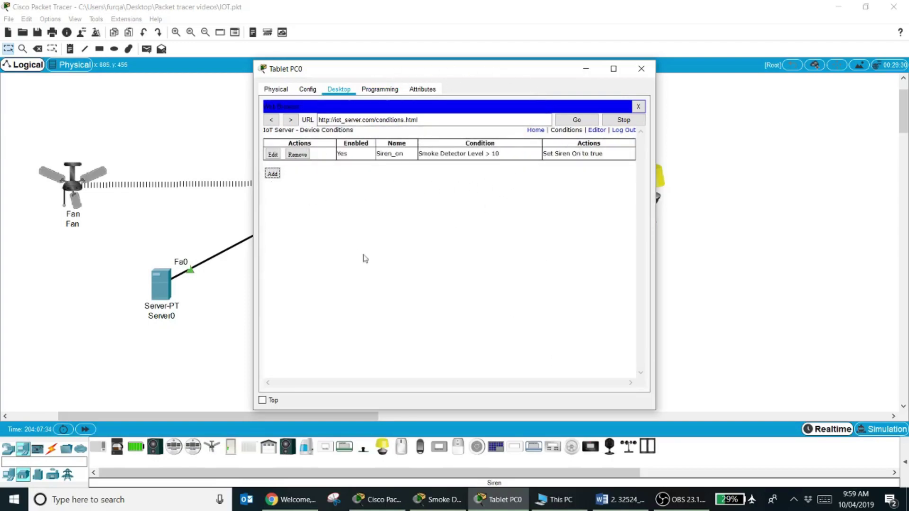
Reset the Corporate Office environment clock to 00:00:00 and restart it so the smoke keyframes replay
click(727, 124)
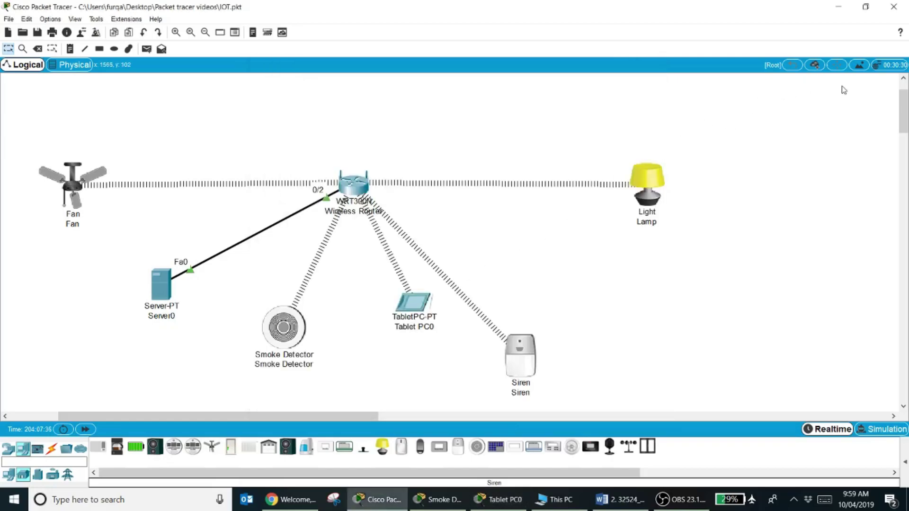
click(887, 67)
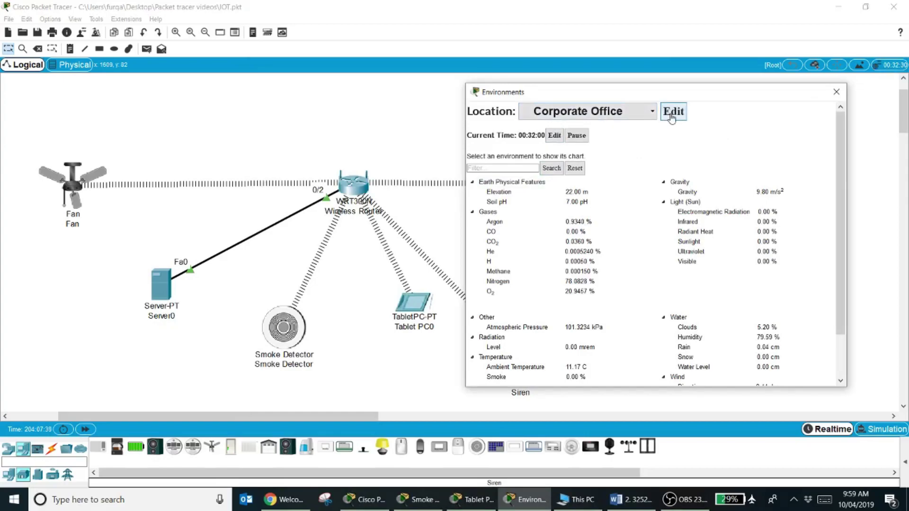
click(674, 113)
click(674, 113)
click(554, 135)
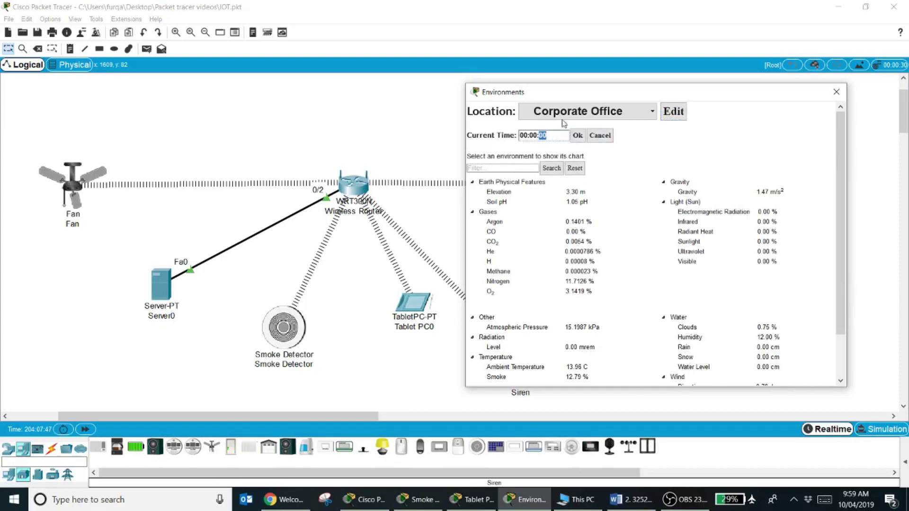
drag(597, 93, 685, 94)
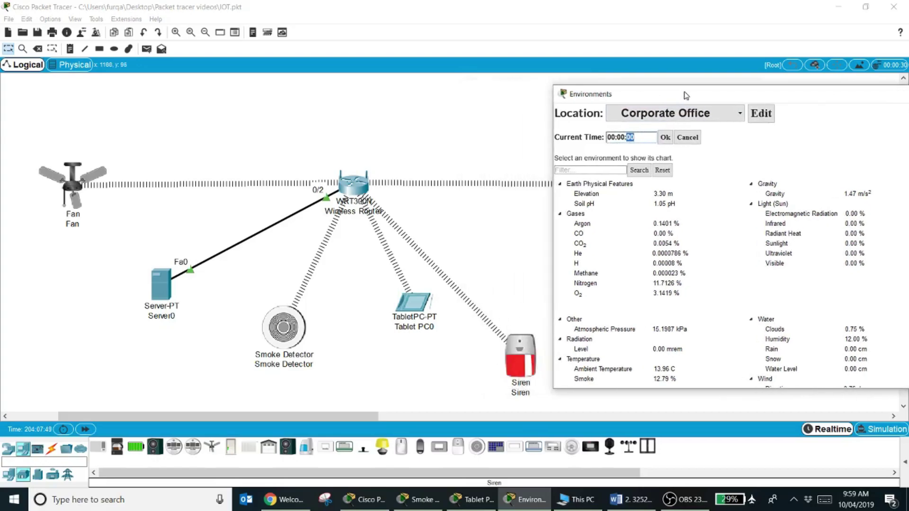
click(665, 137)
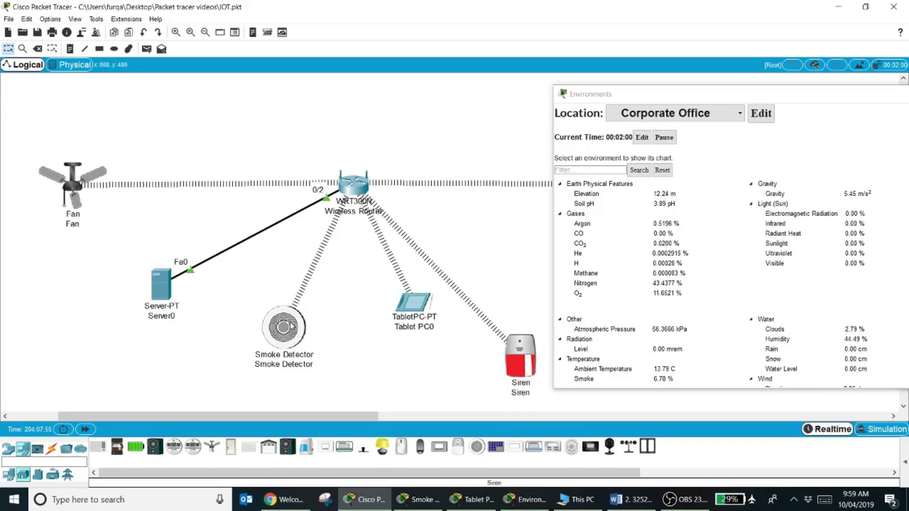
mouse_move(291, 327)
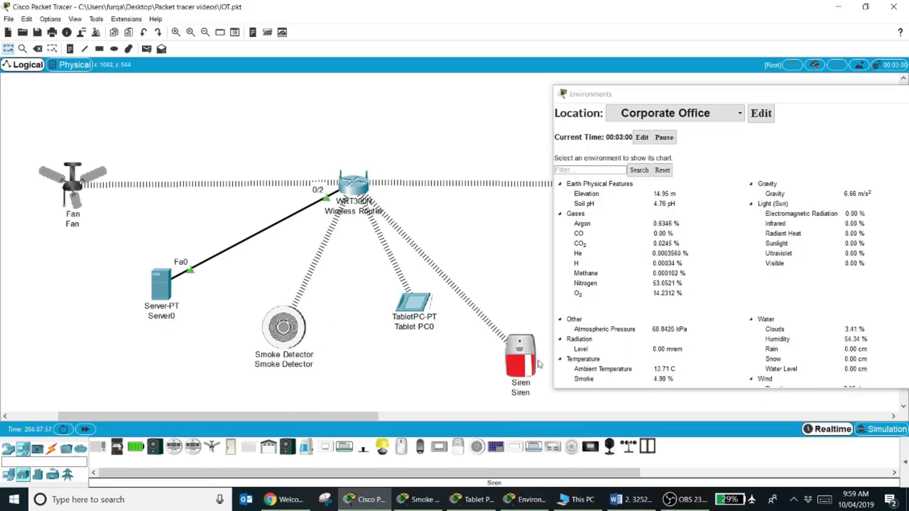
click(421, 305)
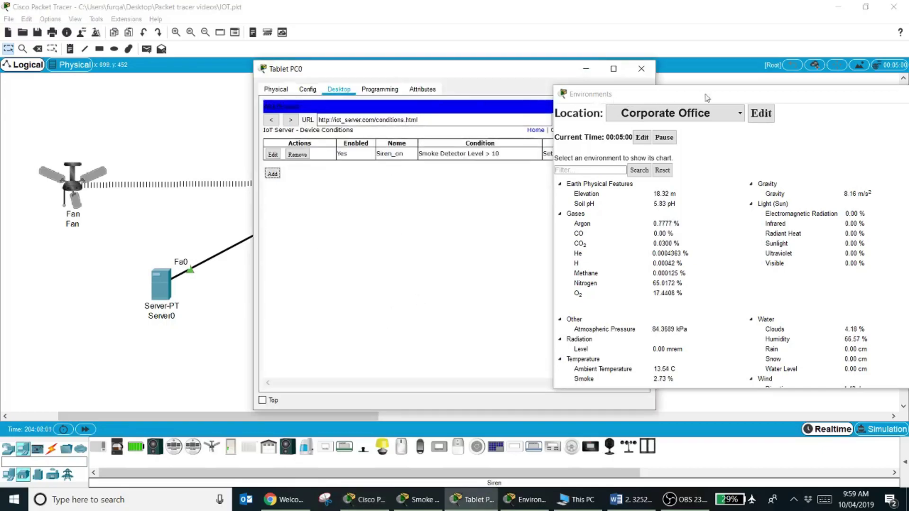
Close the Environment window and expand the Siren and Smoke Detector rows in the IoT device list
click(810, 97)
drag(811, 97, 642, 92)
click(748, 89)
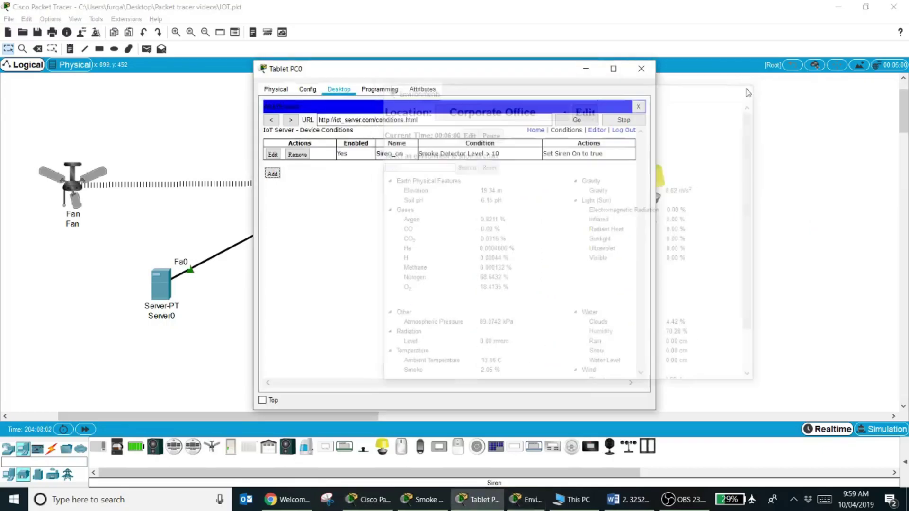
click(577, 120)
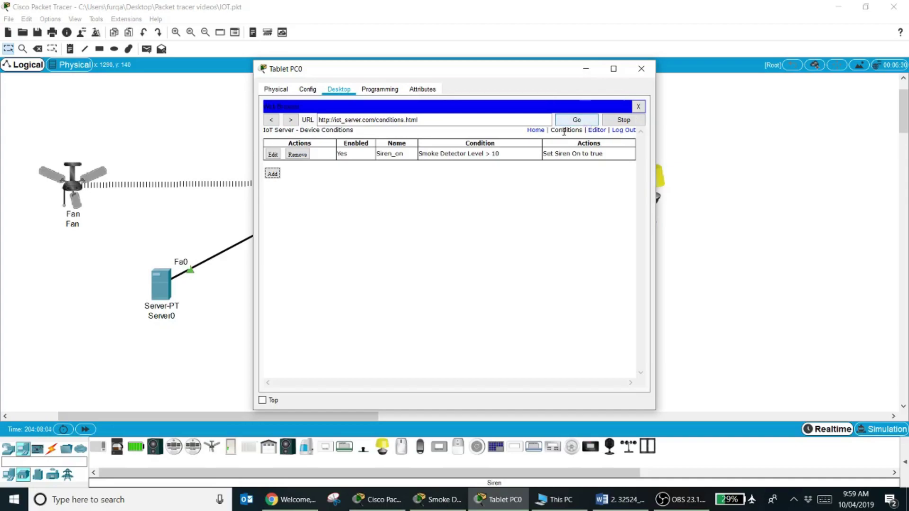
click(538, 130)
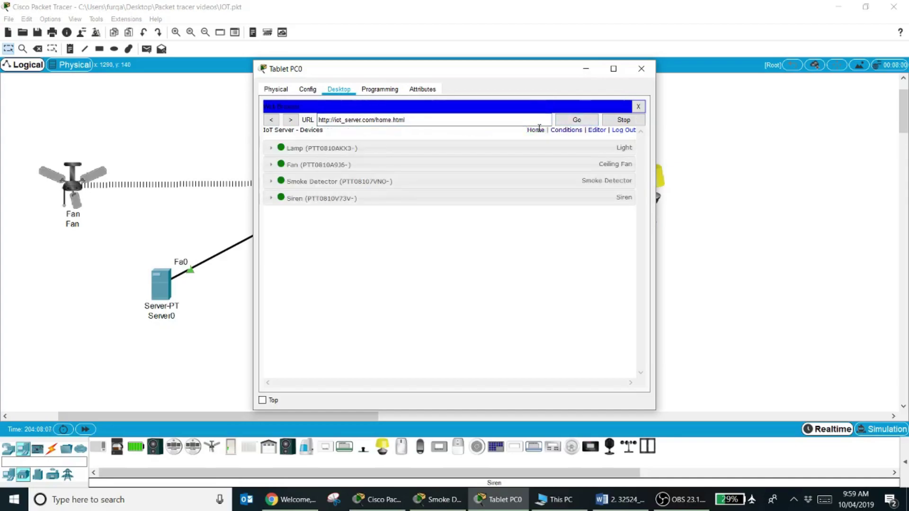
click(381, 200)
click(386, 186)
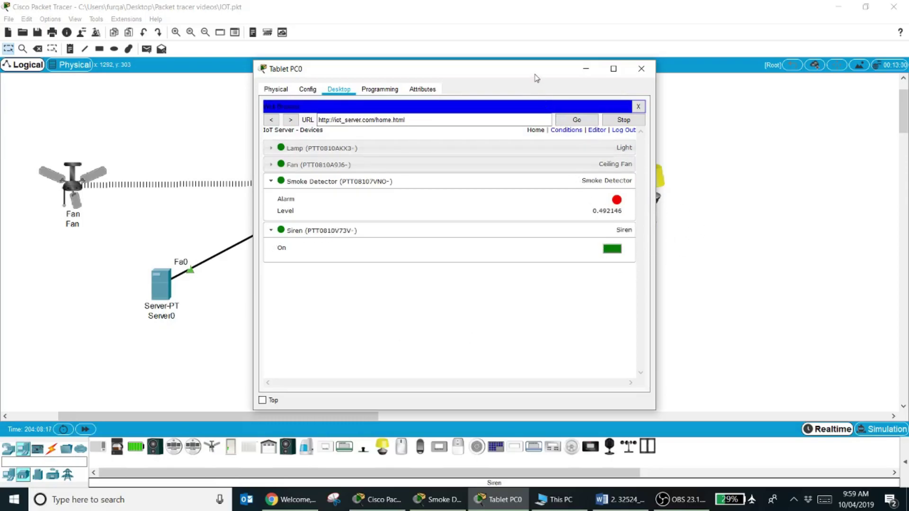
Check the red siren in the topology against the tablet's IoT server Conditions page
drag(540, 77, 665, 74)
click(831, 121)
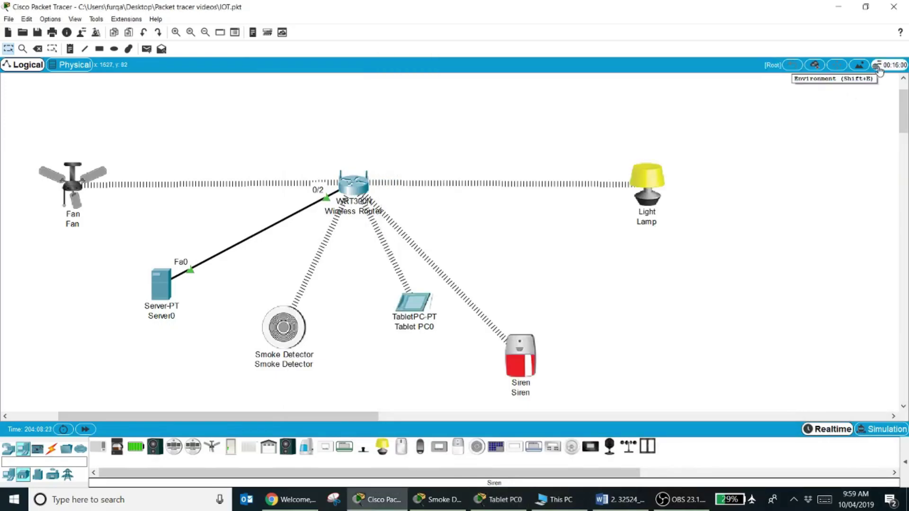
click(419, 310)
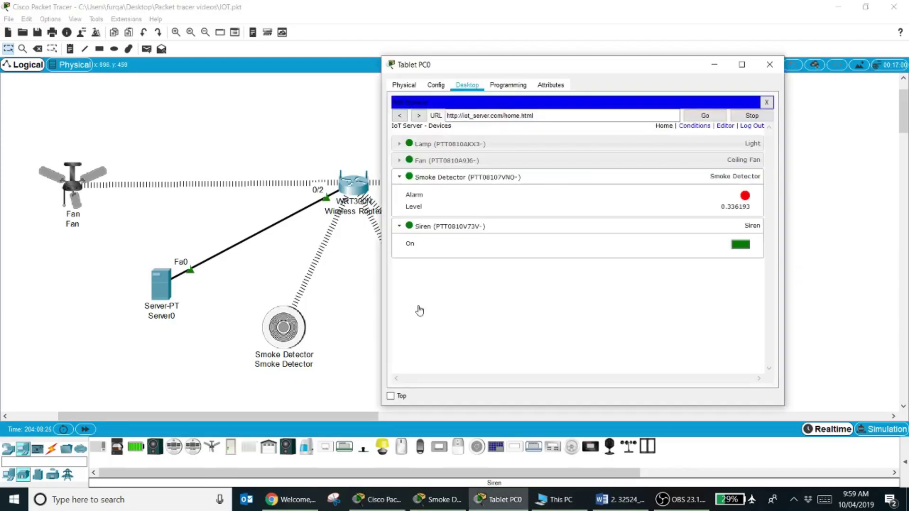
click(699, 132)
click(798, 193)
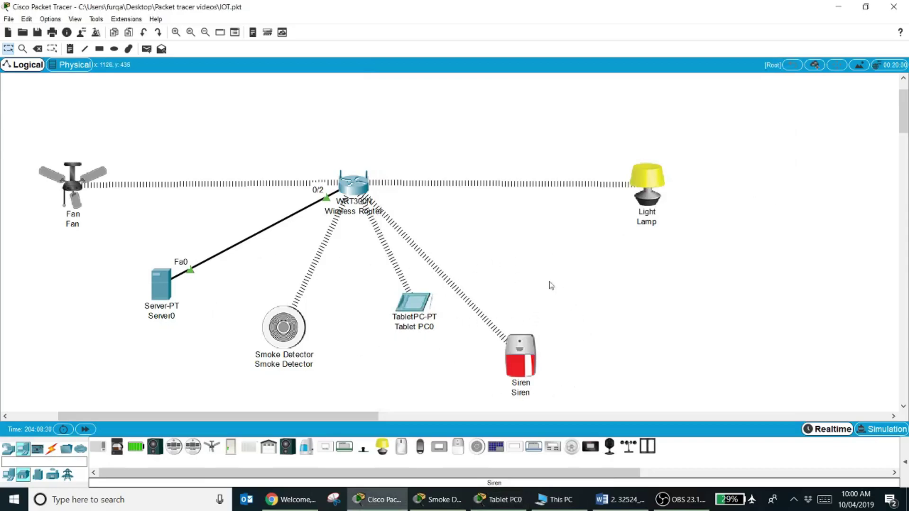
mouse_move(311, 322)
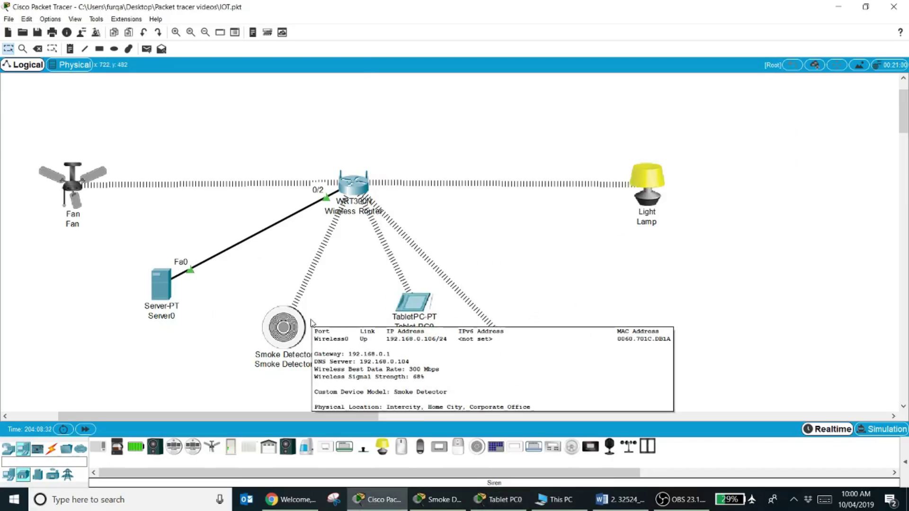